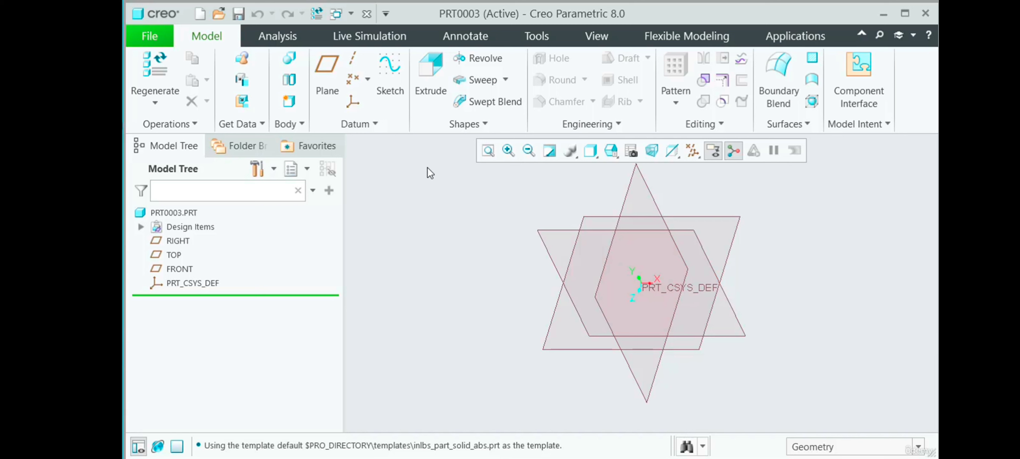
# Step: Create a sketch on the TOP datum plane with RIGHT as the right-facing reference and orient the view parallel to the sketch
pyautogui.click(391, 73)
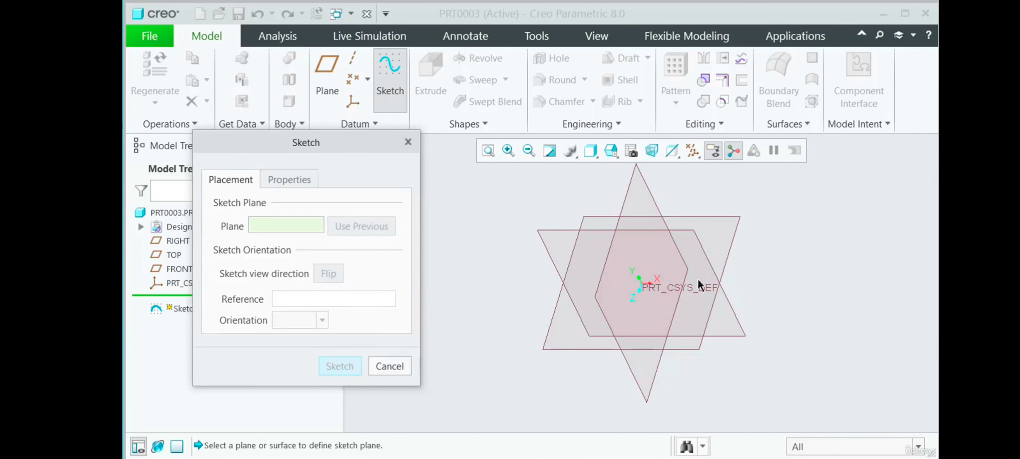
pyautogui.click(735, 220)
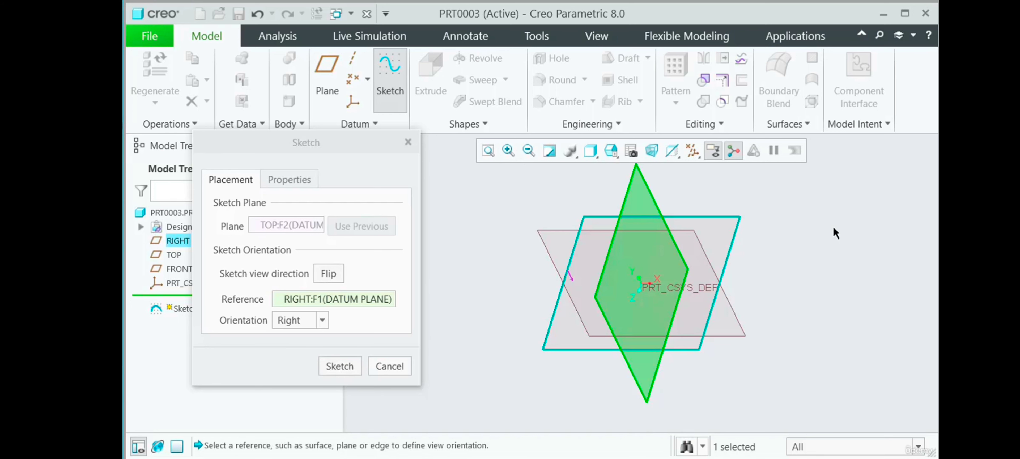
pyautogui.click(336, 366)
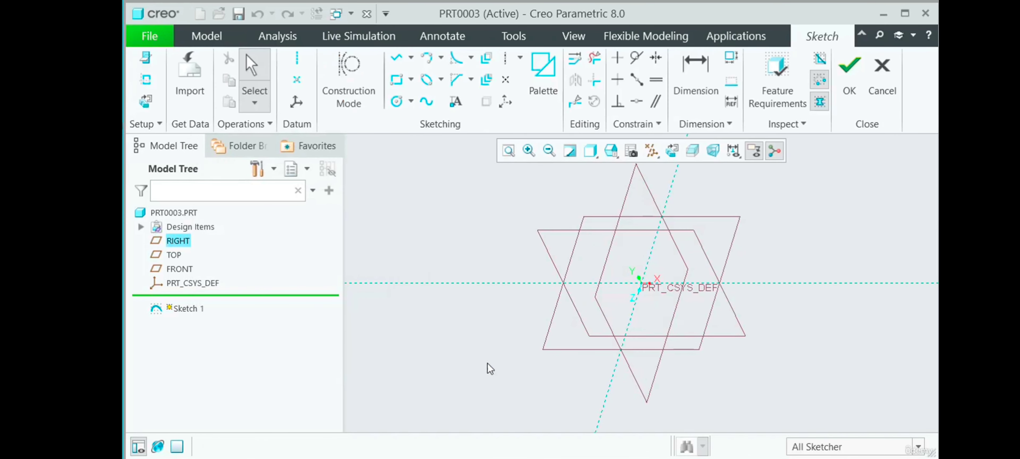
pyautogui.click(672, 152)
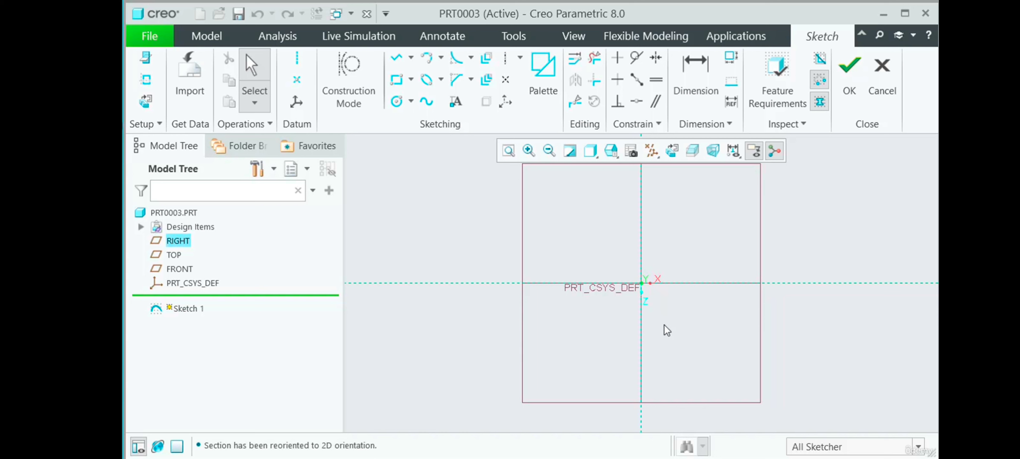
# Step: Draw an open chain of four lines left of the vertical reference, starting about 142 above the horizontal reference and ending about 296 above it
pyautogui.scroll(2, 633, 335)
pyautogui.scroll(-3, 668, 300)
pyautogui.scroll(2, 668, 297)
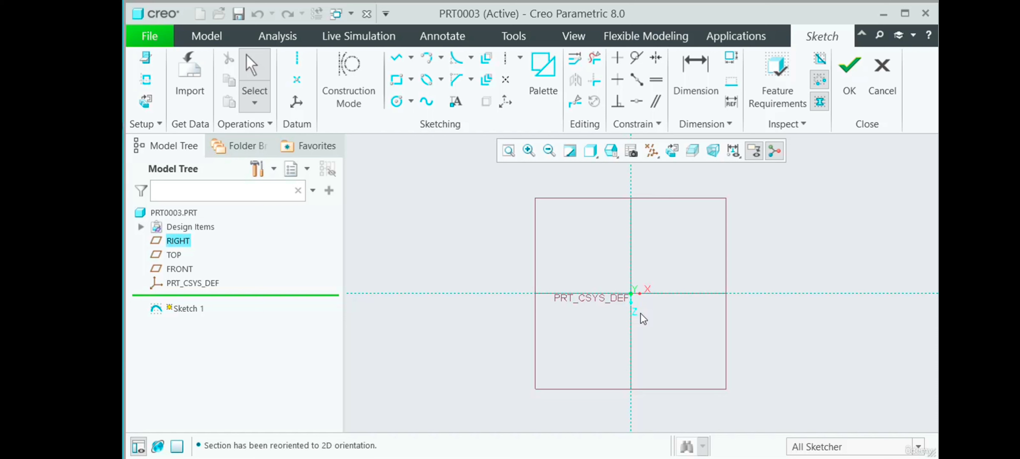
pyautogui.click(396, 61)
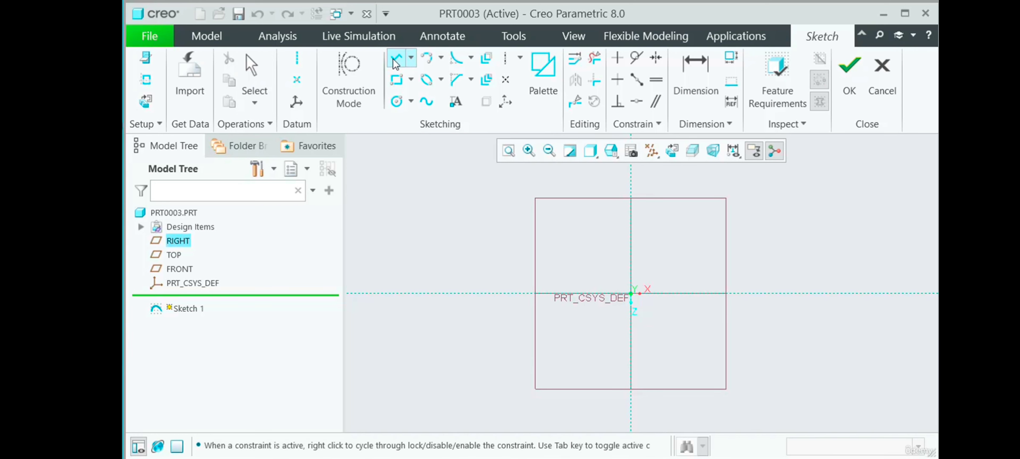
pyautogui.click(475, 240)
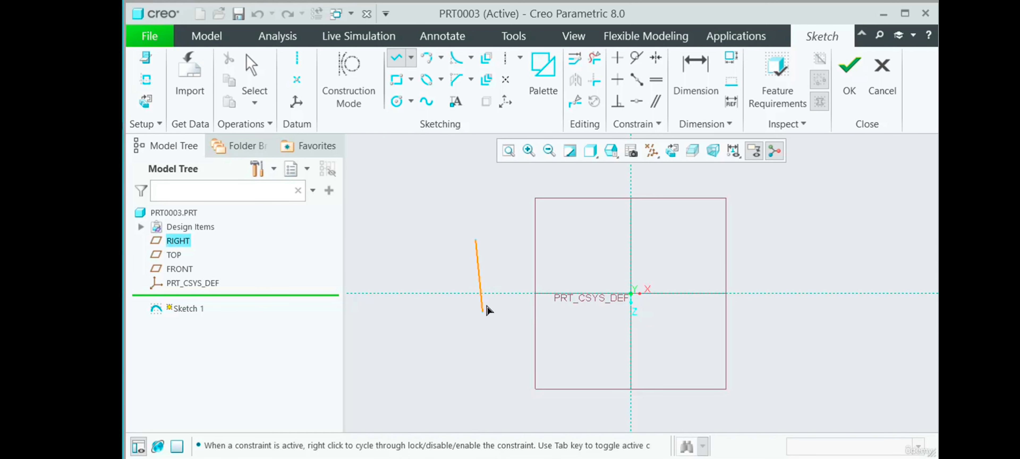
pyautogui.click(493, 387)
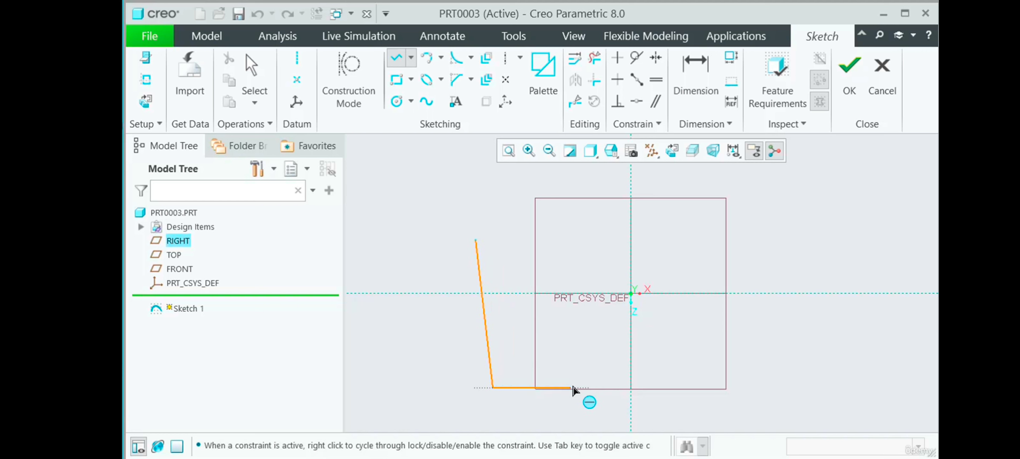
pyautogui.click(599, 357)
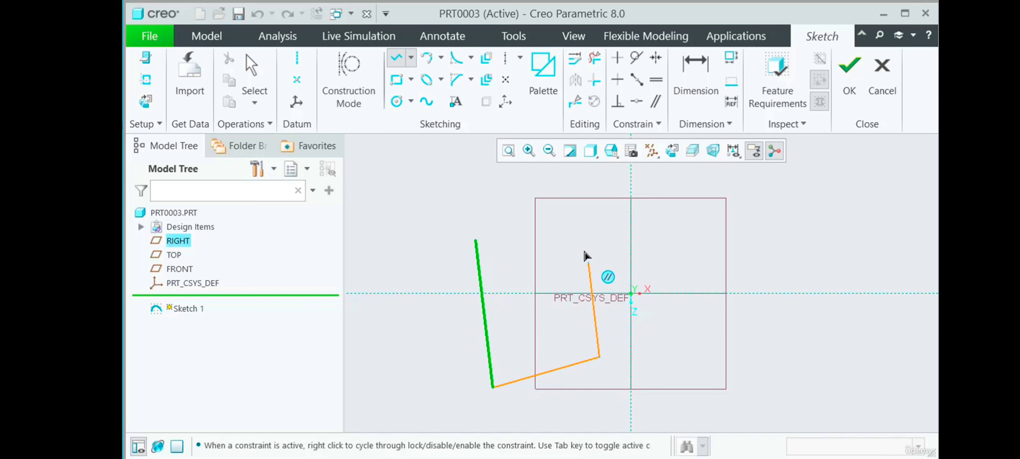
pyautogui.click(614, 215)
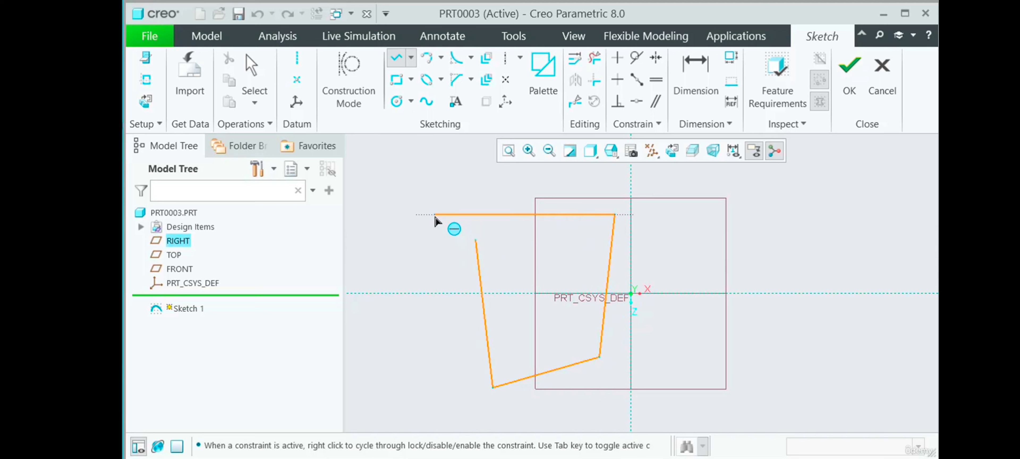
pyautogui.click(413, 183)
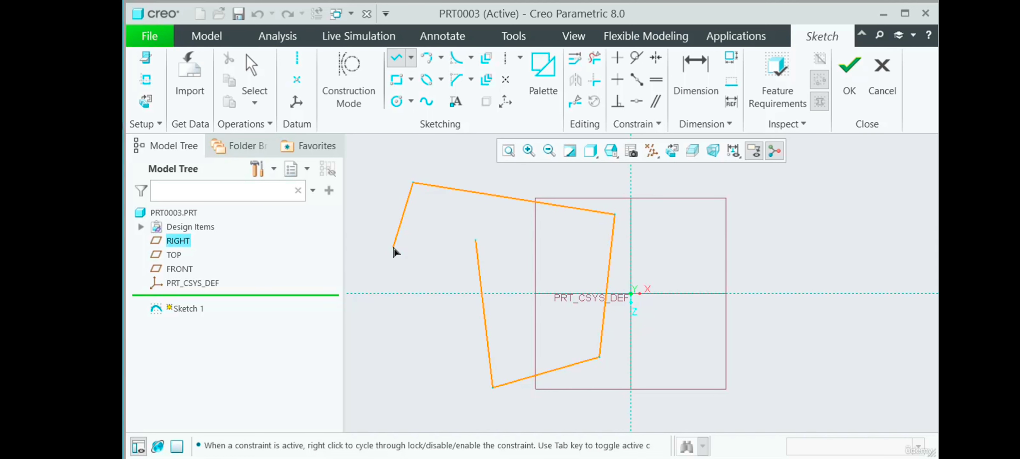
pyautogui.middleClick(393, 249)
pyautogui.middleClick(394, 249)
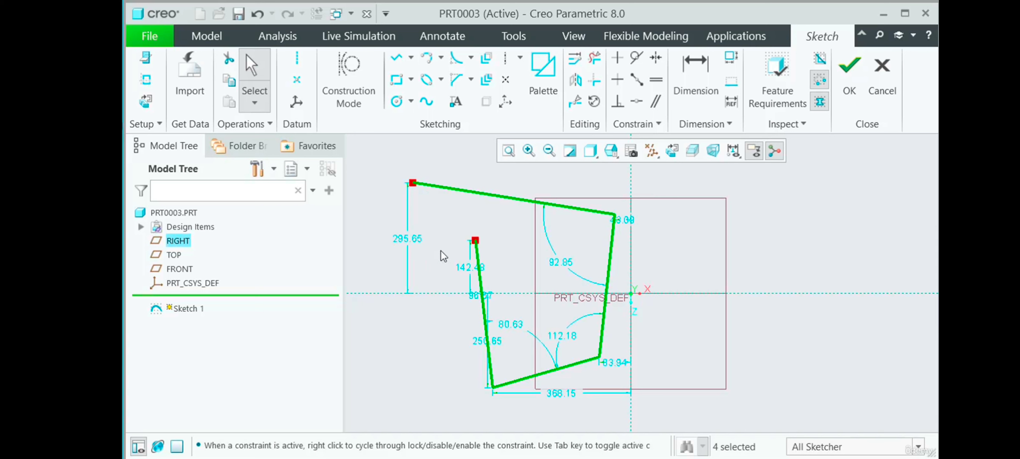
# Step: Make the two open endpoints of the line chain coincident to close the quadrilateral
pyautogui.scroll(1, 503, 229)
pyautogui.scroll(-1, 531, 207)
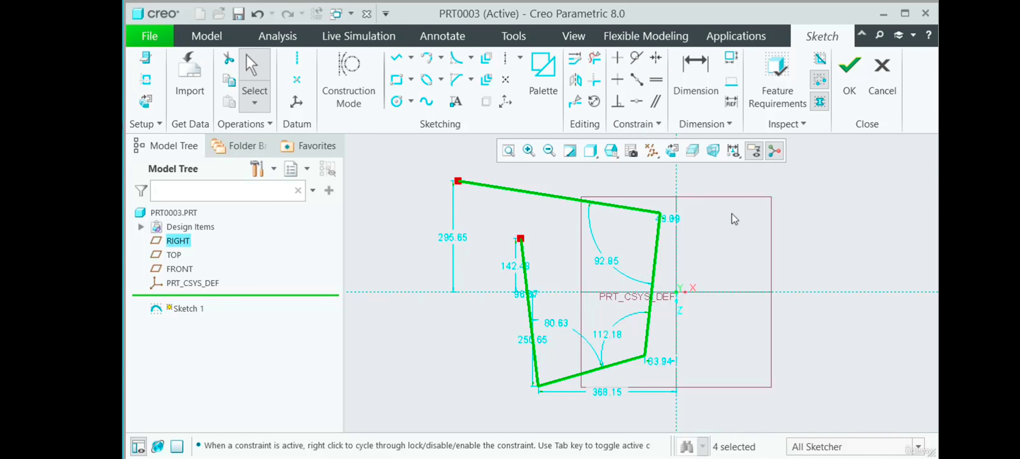
pyautogui.click(637, 102)
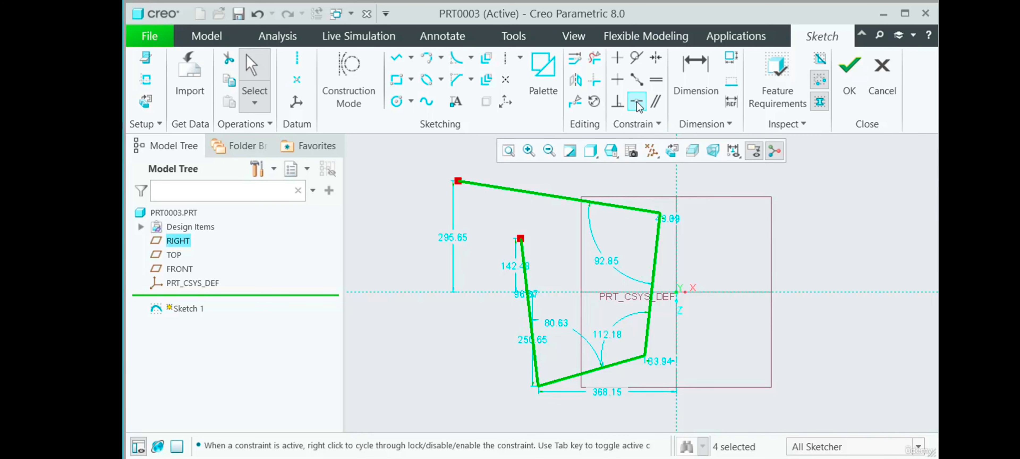
pyautogui.click(459, 184)
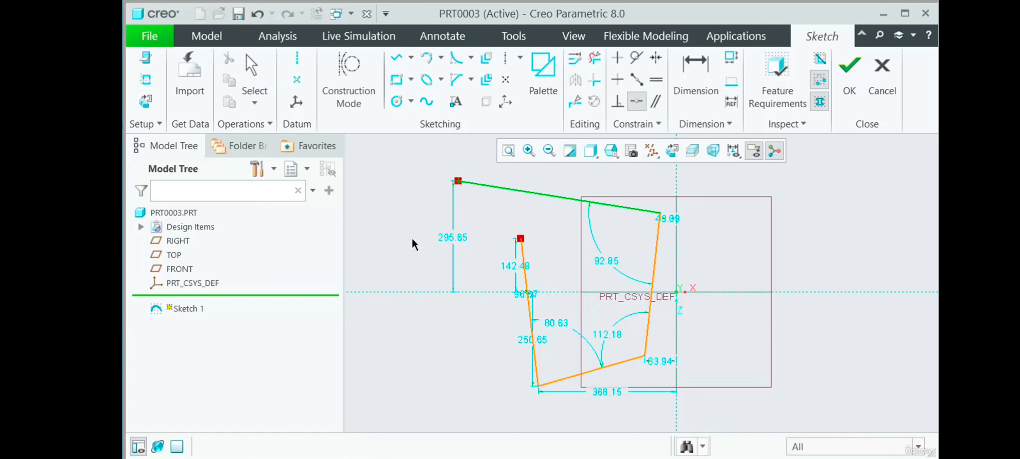
pyautogui.click(520, 240)
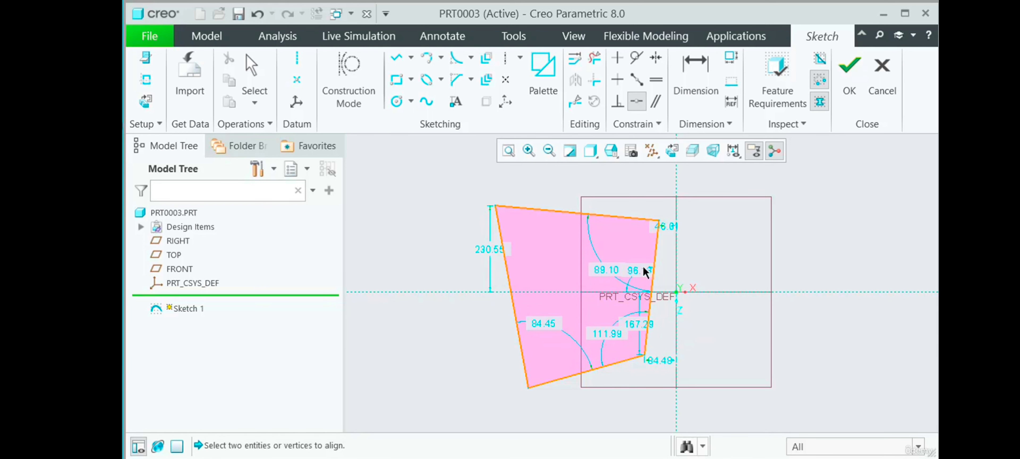
# Step: Constrain the quadrilateral's left side to vertical and its bottom side to horizontal
pyautogui.scroll(-2, 739, 211)
pyautogui.scroll(4, 791, 206)
pyautogui.scroll(-3, 710, 244)
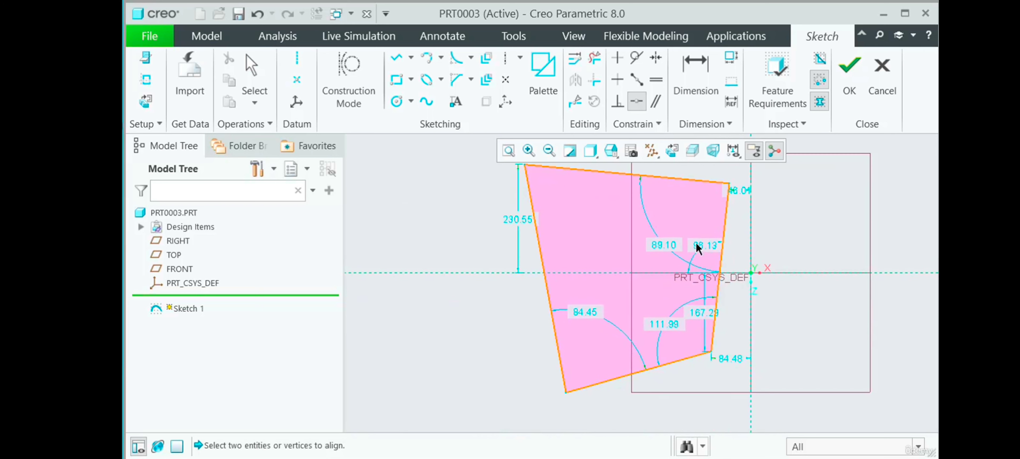
pyautogui.scroll(1, 454, 326)
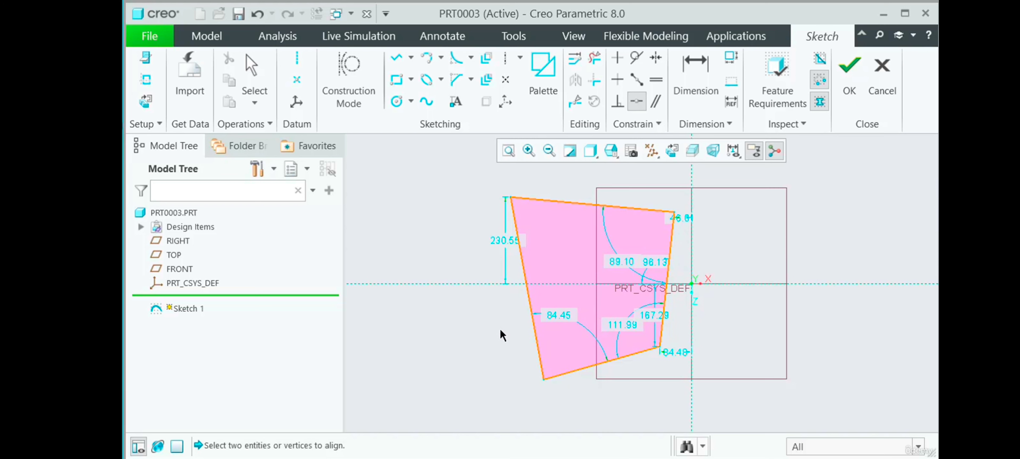
pyautogui.click(620, 58)
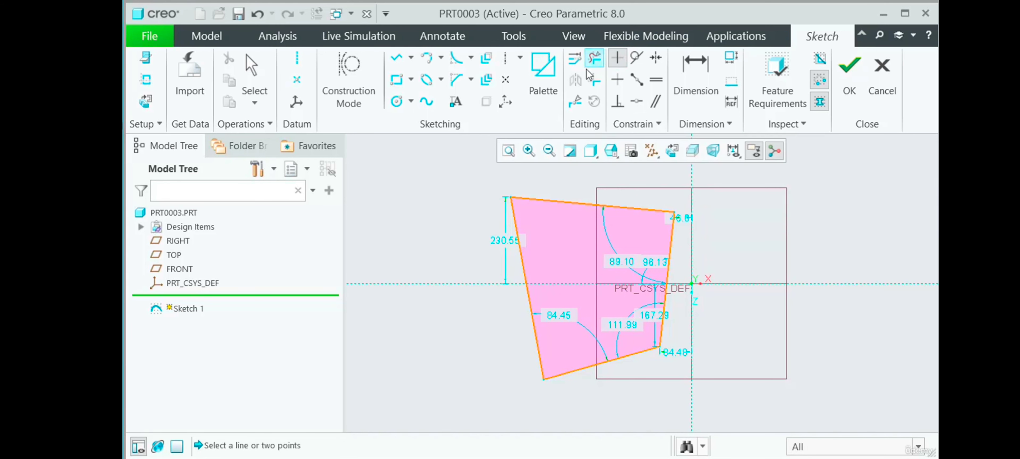
pyautogui.click(532, 327)
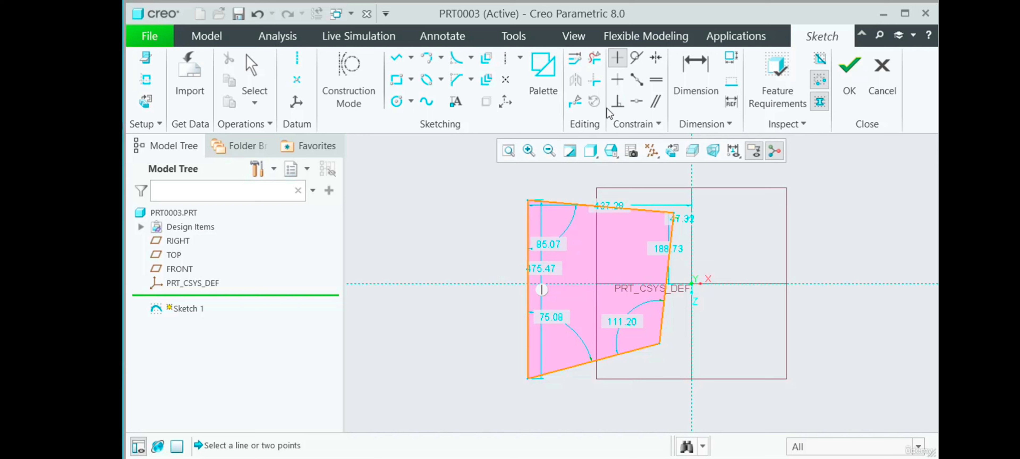
pyautogui.click(621, 84)
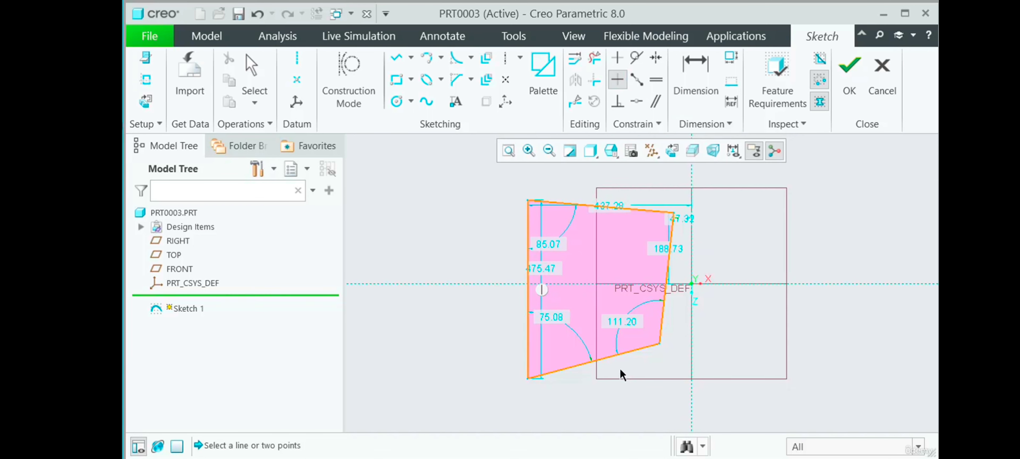
pyautogui.click(608, 362)
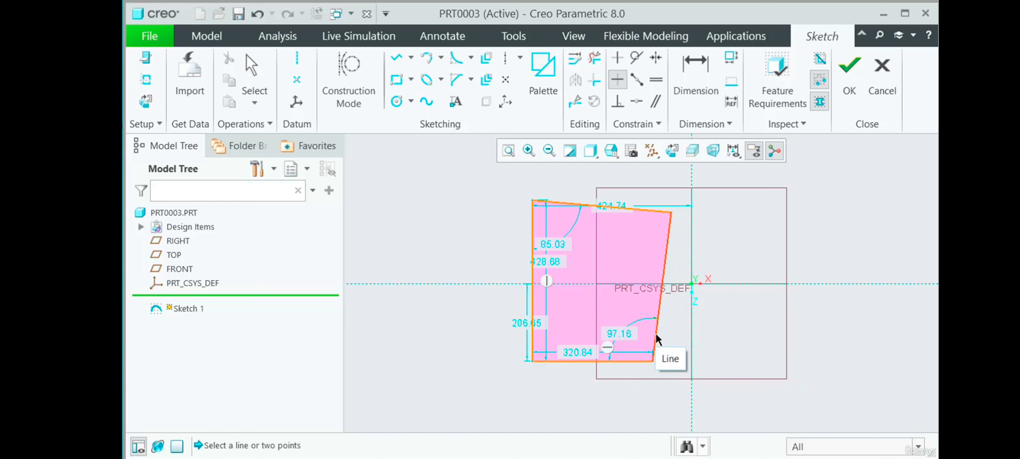
# Step: Constrain the quadrilateral's right side perpendicular to its bottom side
pyautogui.click(616, 104)
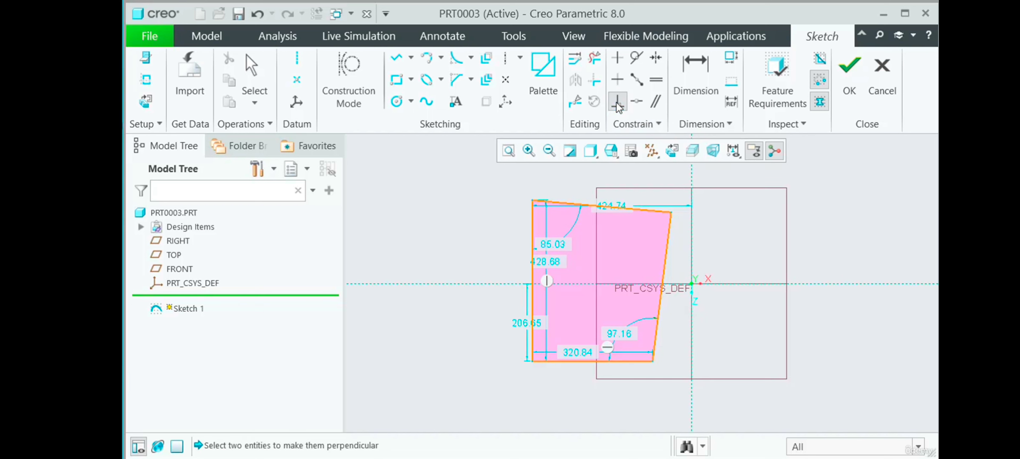
pyautogui.click(622, 361)
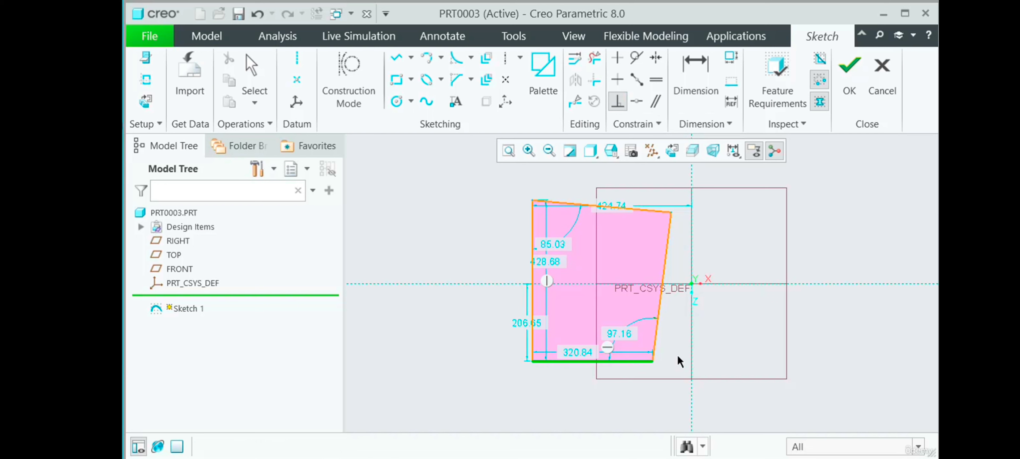
pyautogui.click(659, 305)
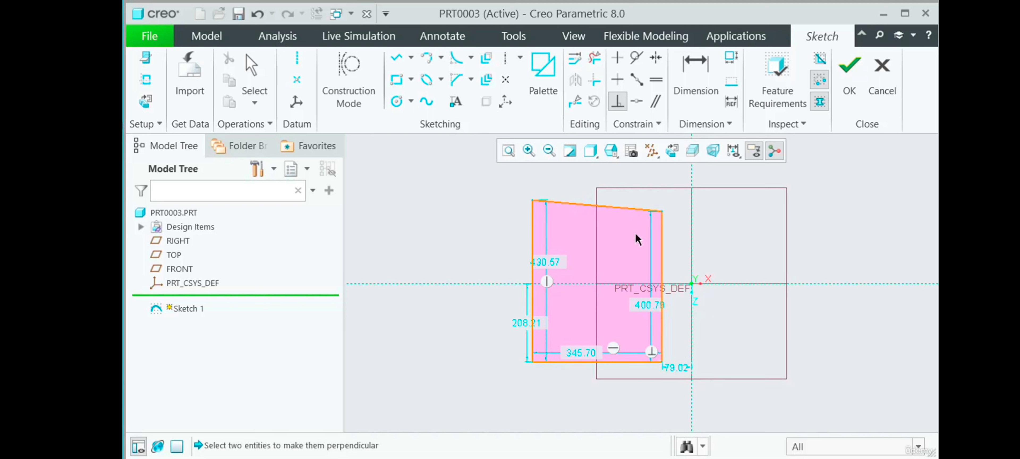
# Step: Constrain the quadrilateral's top side parallel to its bottom side and leave the constraint command
pyautogui.click(655, 104)
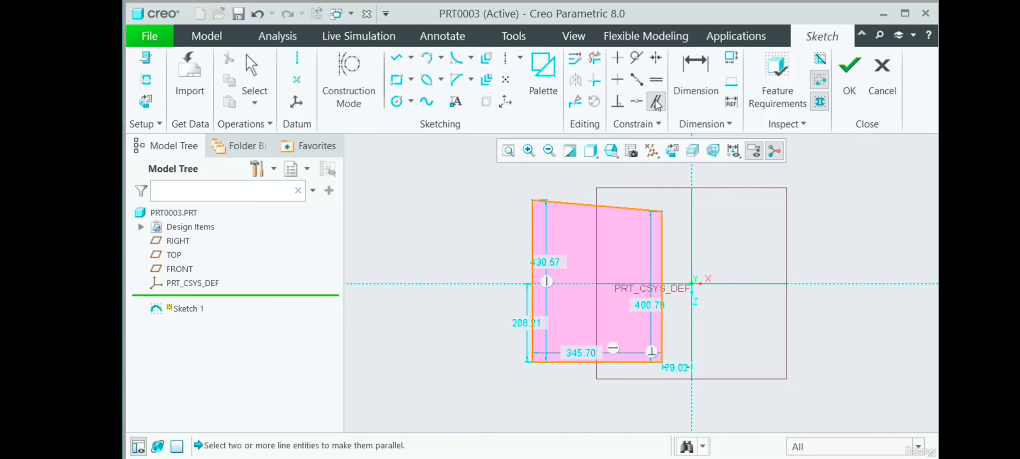
pyautogui.click(581, 206)
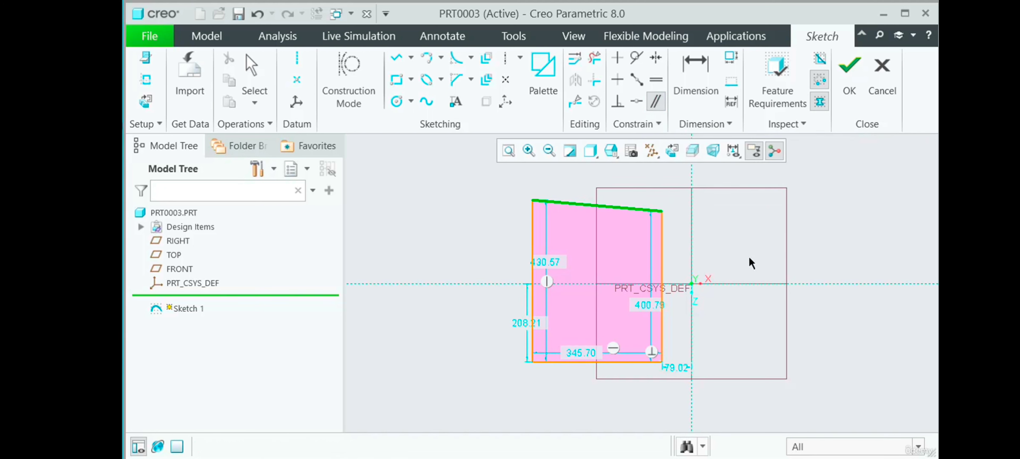
pyautogui.click(616, 361)
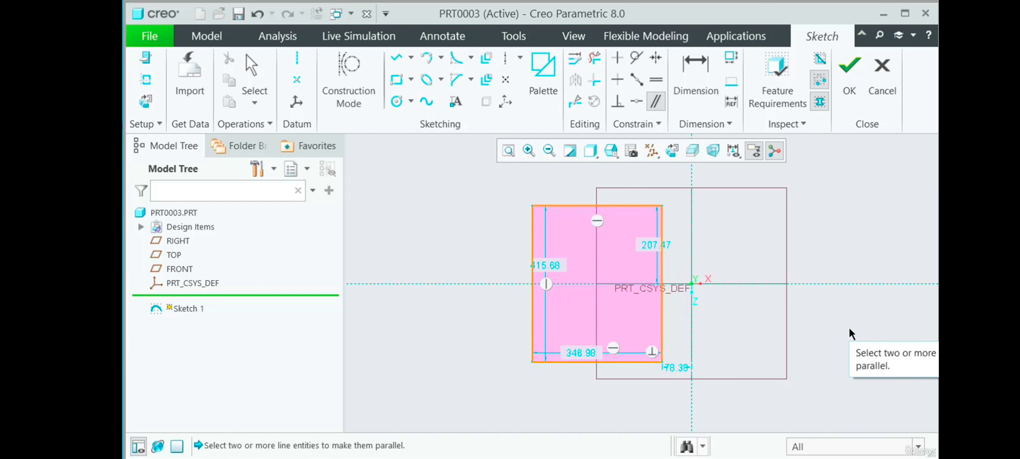
pyautogui.middleClick(831, 210)
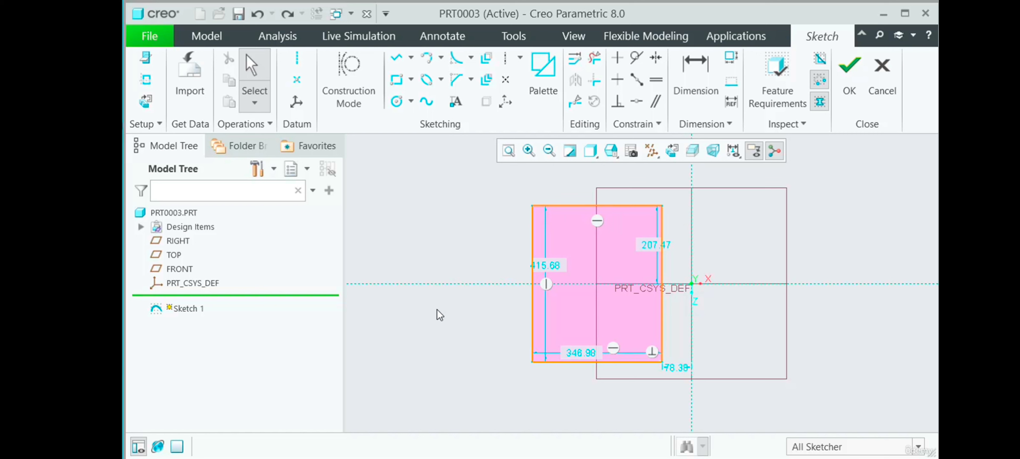
# Step: Reposition the rectangle's height, width and two location dimensions outside the shaded profile
pyautogui.moveTo(532, 268); pyautogui.dragTo(493, 268)
pyautogui.moveTo(589, 352); pyautogui.dragTo(574, 398)
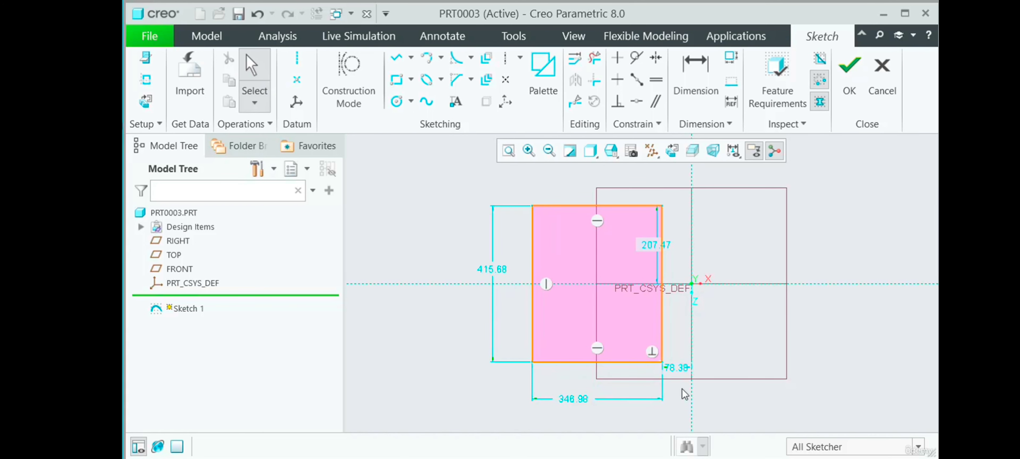
pyautogui.moveTo(678, 367); pyautogui.dragTo(738, 325)
pyautogui.moveTo(652, 244); pyautogui.dragTo(727, 238)
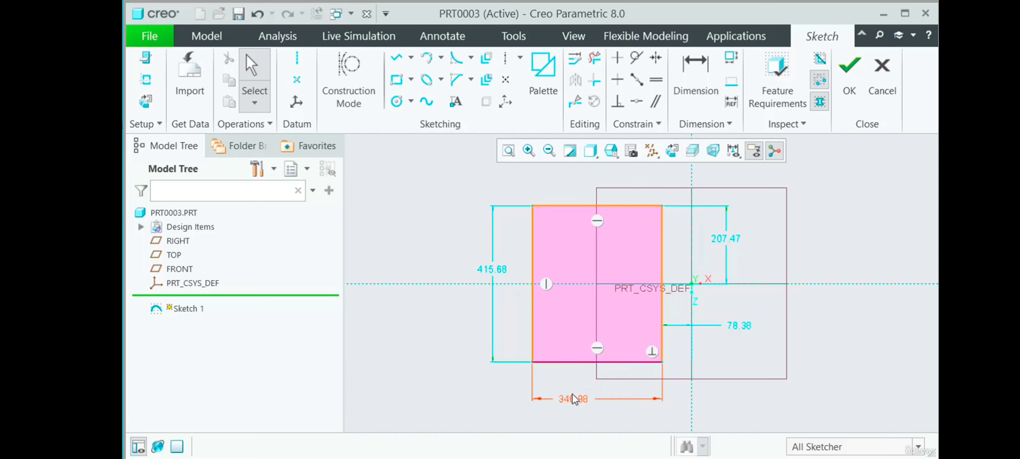
# Step: Set the rectangle's width to 100
pyautogui.doubleClick(568, 400)
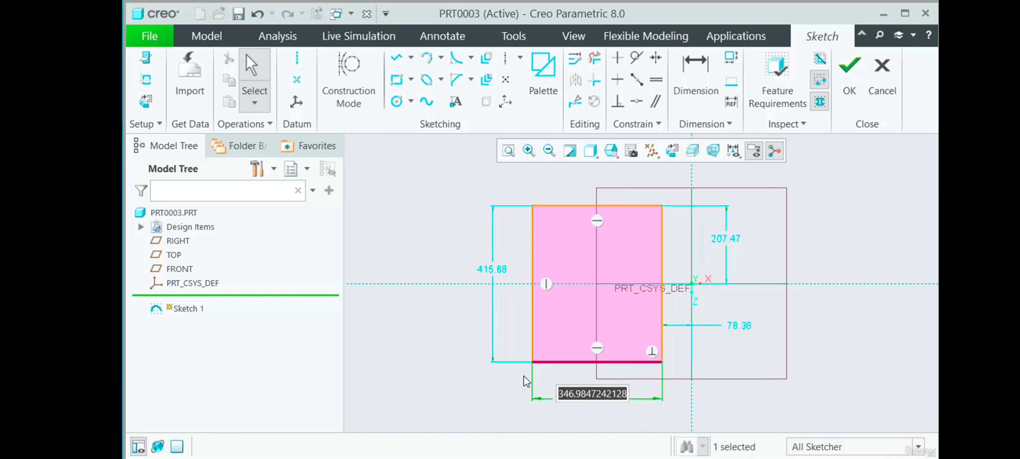
pyautogui.write('100')
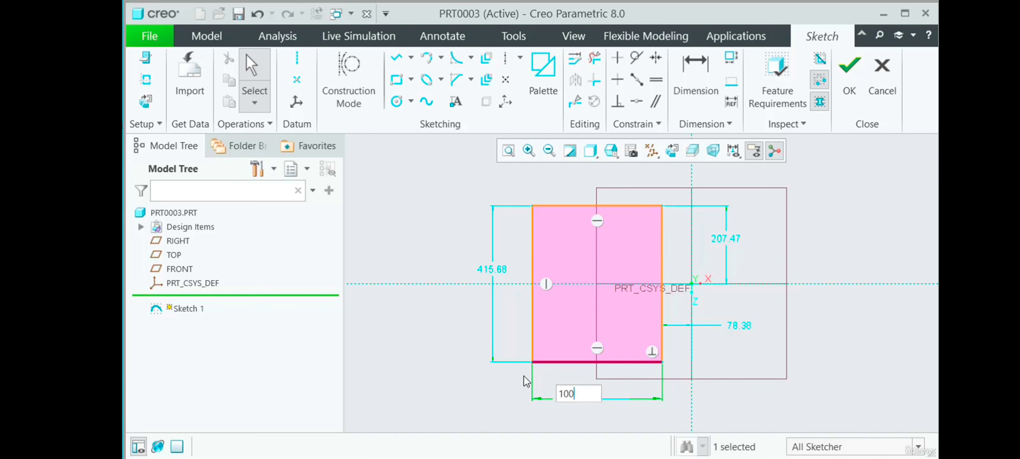
pyautogui.press('Return')
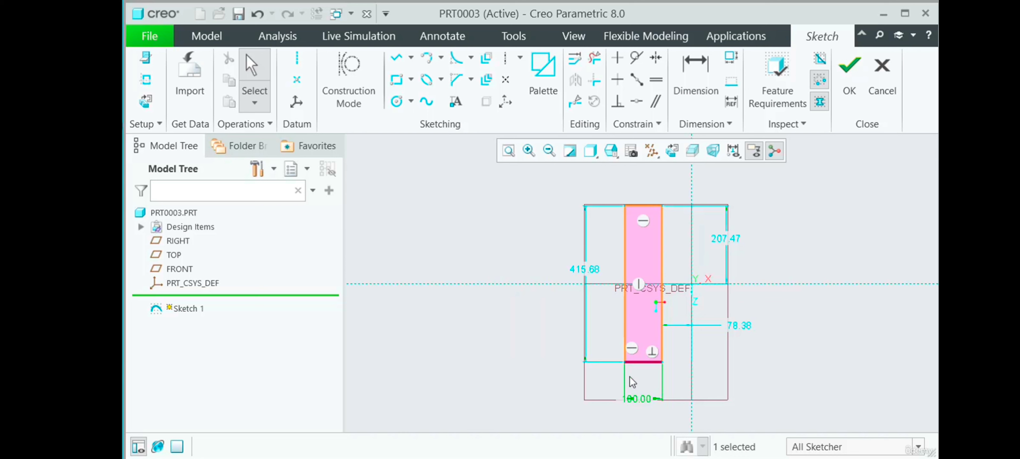
pyautogui.scroll(1, 637, 380)
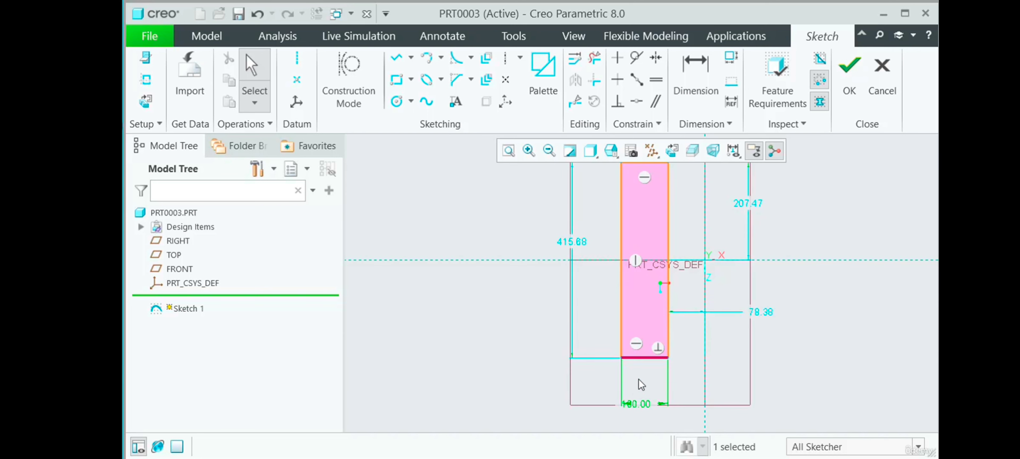
# Step: Move the width dimension closer to the rectangle's bottom edge and set the rectangle's height to 50
pyautogui.moveTo(641, 405); pyautogui.dragTo(648, 388)
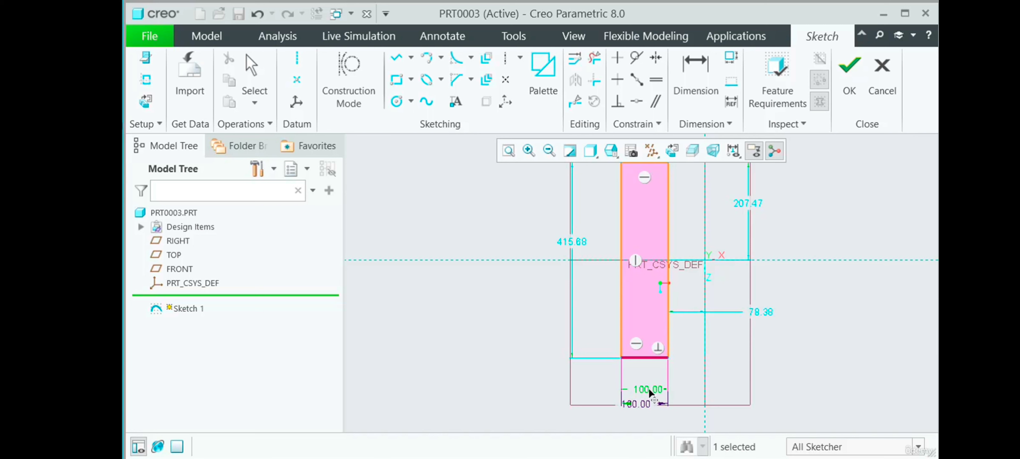
pyautogui.scroll(1, 557, 388)
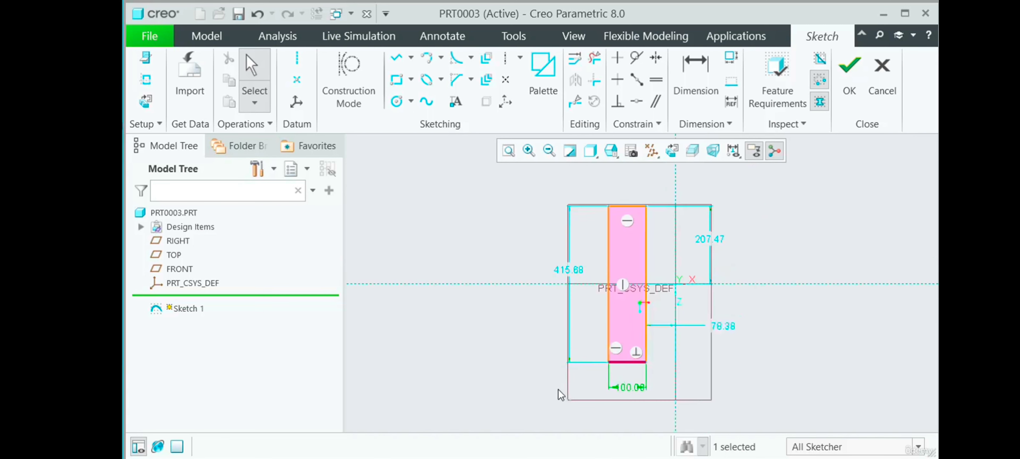
pyautogui.scroll(-1, 599, 287)
pyautogui.doubleClick(568, 268)
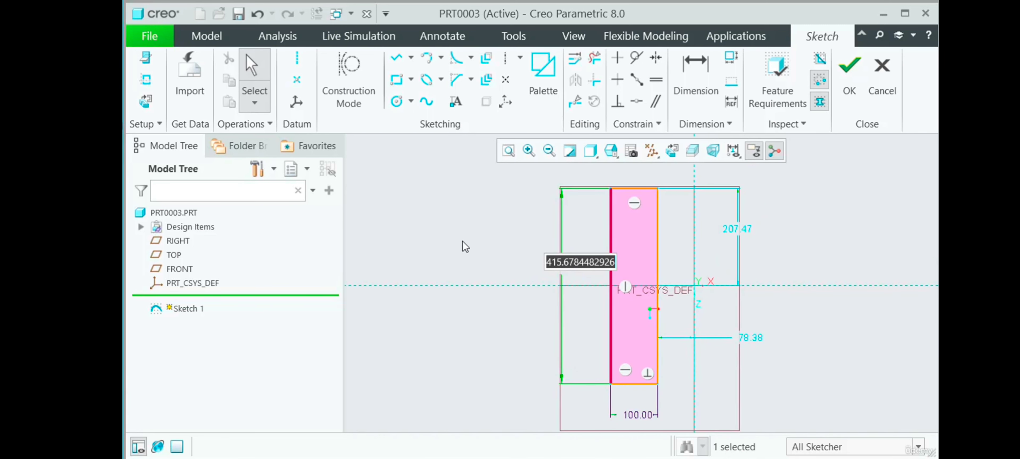
pyautogui.write('50')
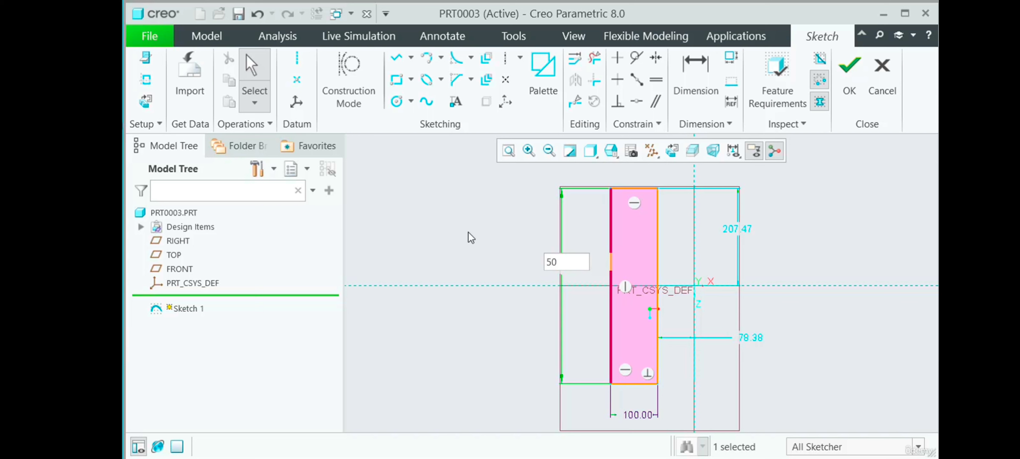
pyautogui.press('Return')
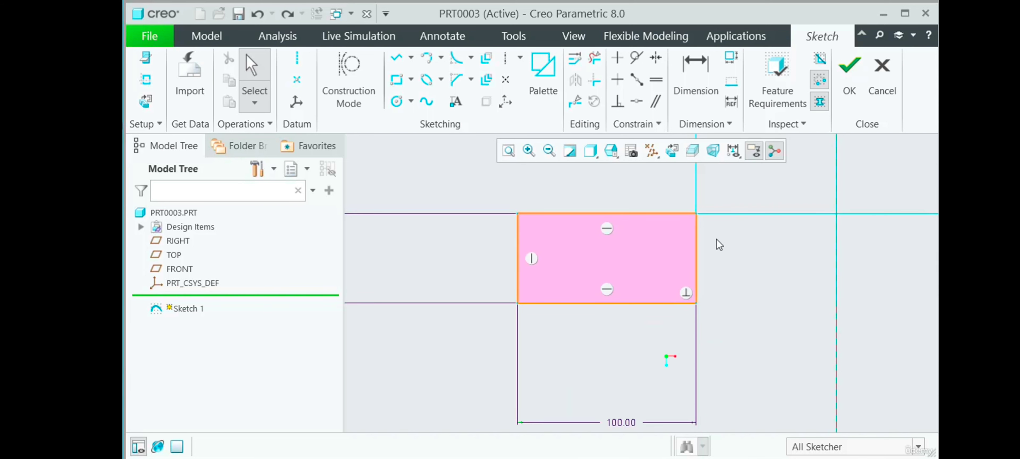
# Step: Reposition the width and height dimensions close beside the resized rectangle
pyautogui.scroll(1, 716, 240)
pyautogui.moveTo(650, 387); pyautogui.dragTo(643, 364)
pyautogui.moveTo(643, 365); pyautogui.dragTo(642, 319)
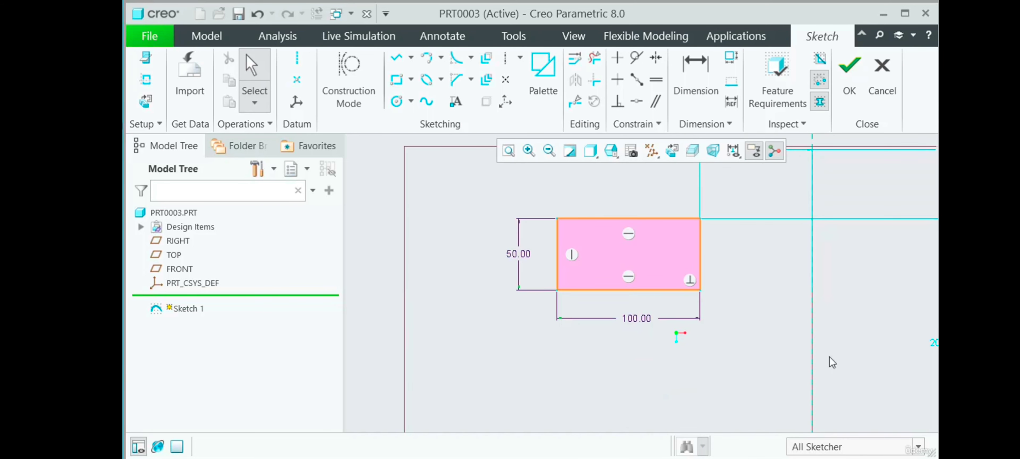
pyautogui.scroll(2, 607, 404)
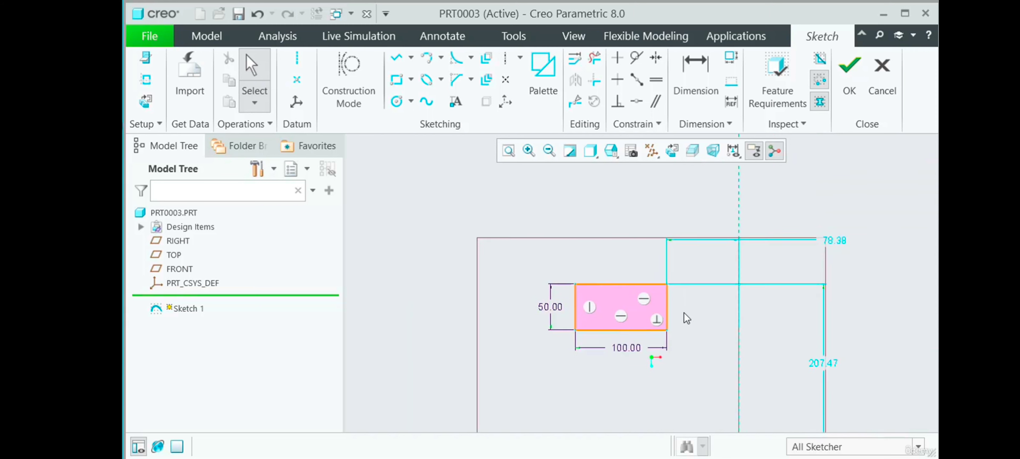
pyautogui.scroll(-2, 684, 317)
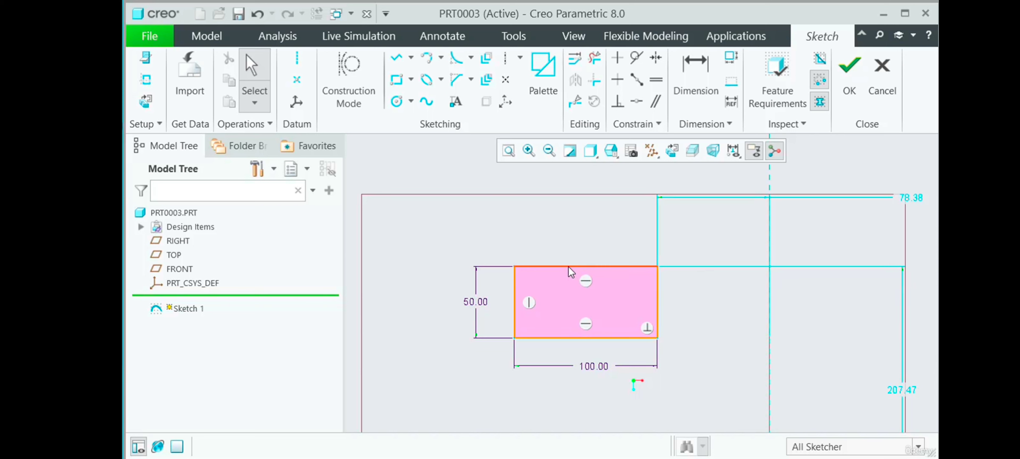
# Step: Try stretching the rectangle by its top edge, undo the stretch, and lock the height dimension
pyautogui.moveTo(568, 267)
pyautogui.mouseDown()
pyautogui.moveTo(575, 226)
pyautogui.moveTo(572, 251)
pyautogui.mouseUp()
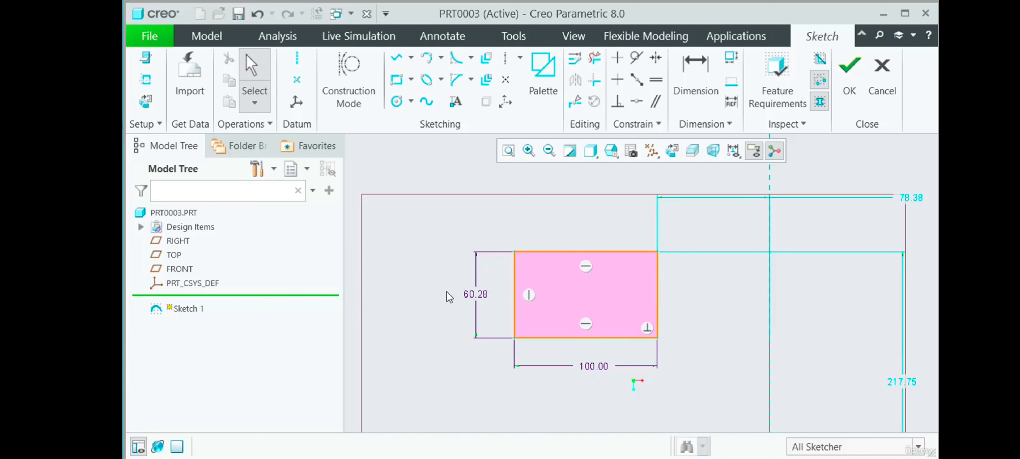
pyautogui.hotkey('ctrl', 'z')
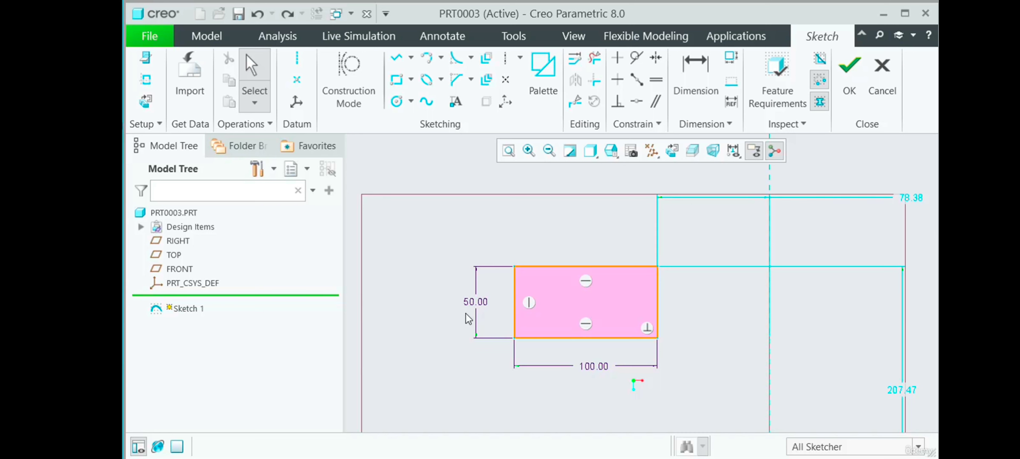
pyautogui.click(481, 306)
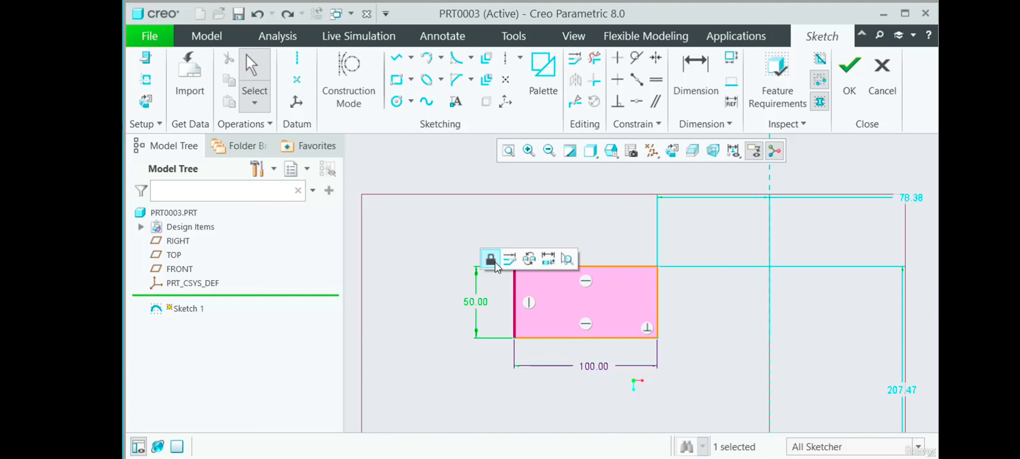
pyautogui.click(490, 259)
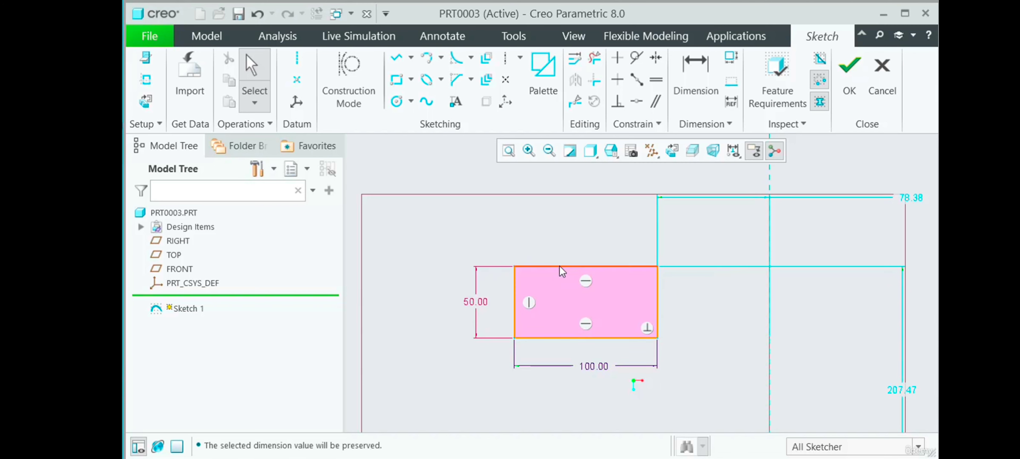
# Step: Shift the rectangle by its top edge with the height locked, and lock the width dimension as well
pyautogui.moveTo(560, 266)
pyautogui.mouseDown()
pyautogui.moveTo(553, 225)
pyautogui.moveTo(544, 268)
pyautogui.mouseUp()
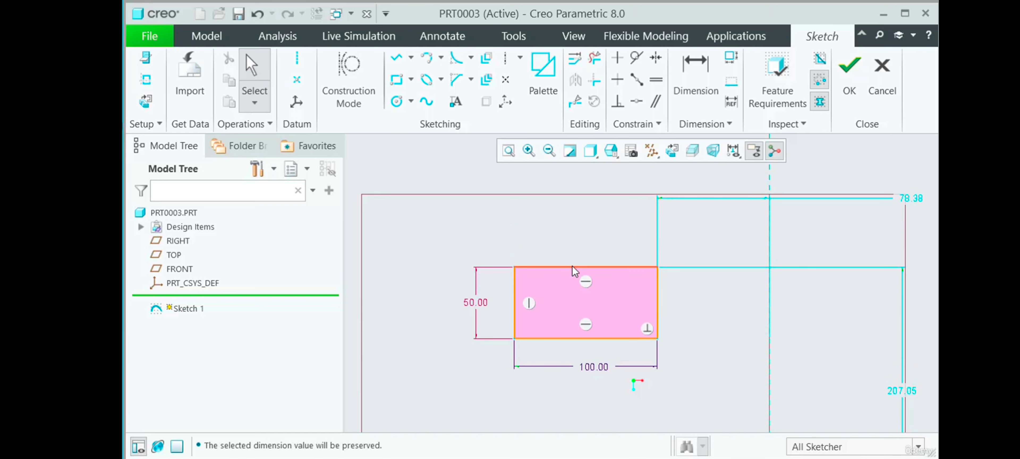
pyautogui.hotkey('ctrl', 'z')
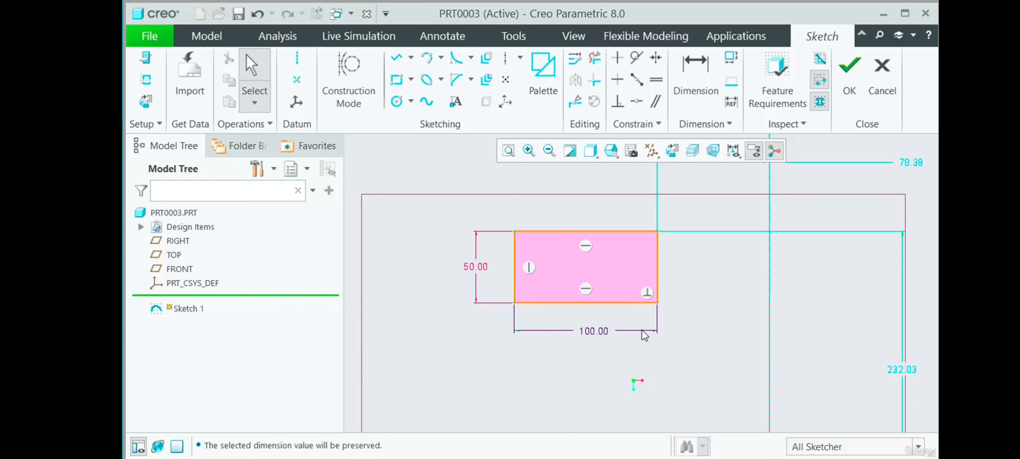
pyautogui.click(592, 332)
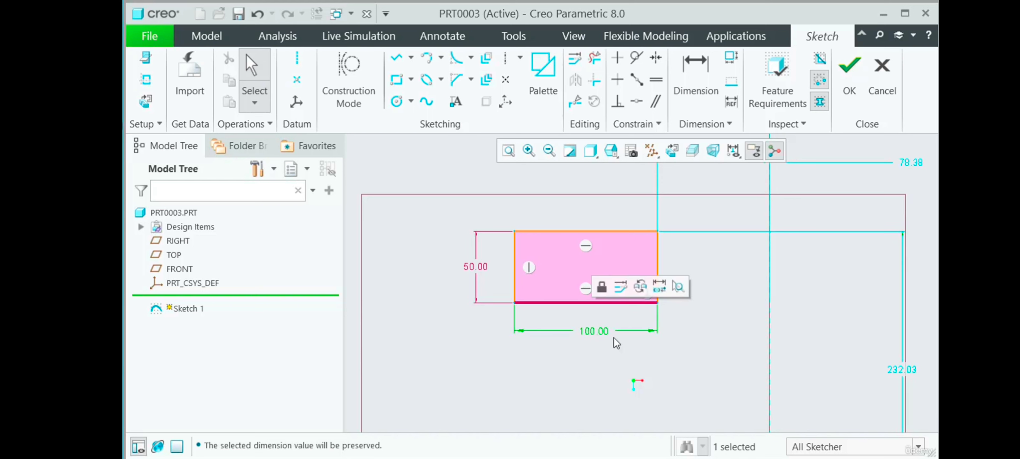
pyautogui.click(601, 286)
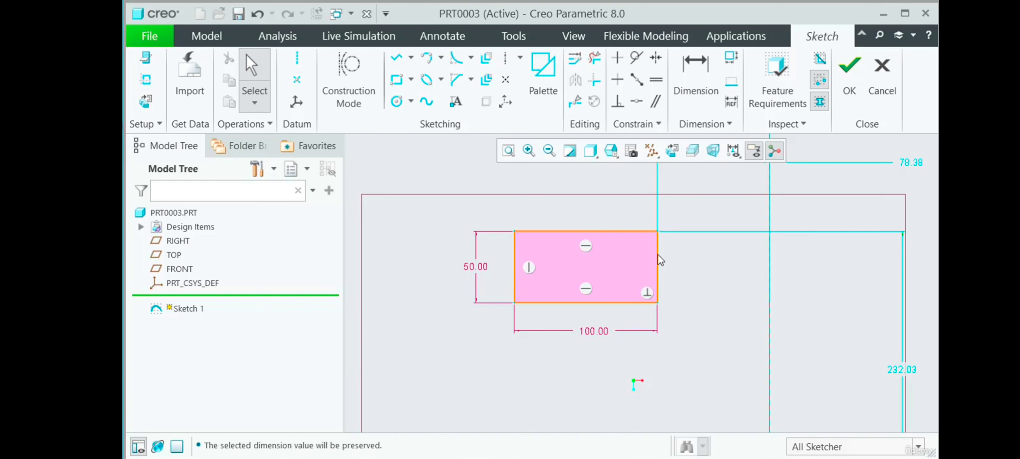
# Step: Move the rectangle by its right and top edges to test that its locked dimensions hold
pyautogui.moveTo(657, 254); pyautogui.dragTo(661, 319)
pyautogui.scroll(3, 574, 389)
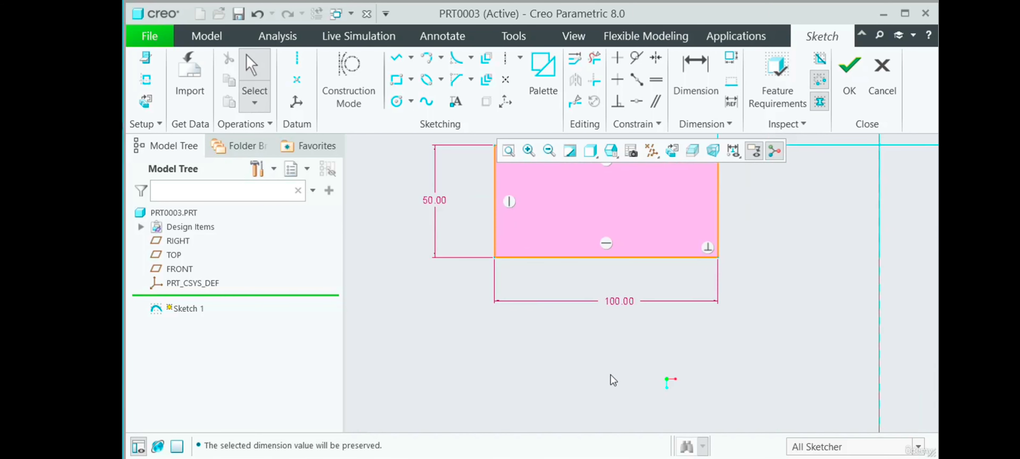
pyautogui.scroll(-6, 612, 370)
pyautogui.scroll(2, 652, 316)
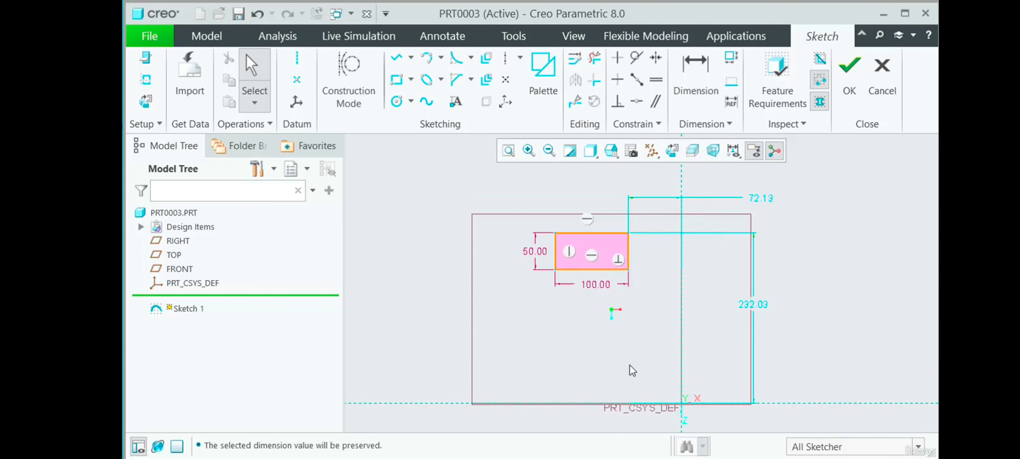
pyautogui.scroll(-1, 629, 365)
pyautogui.scroll(1, 632, 305)
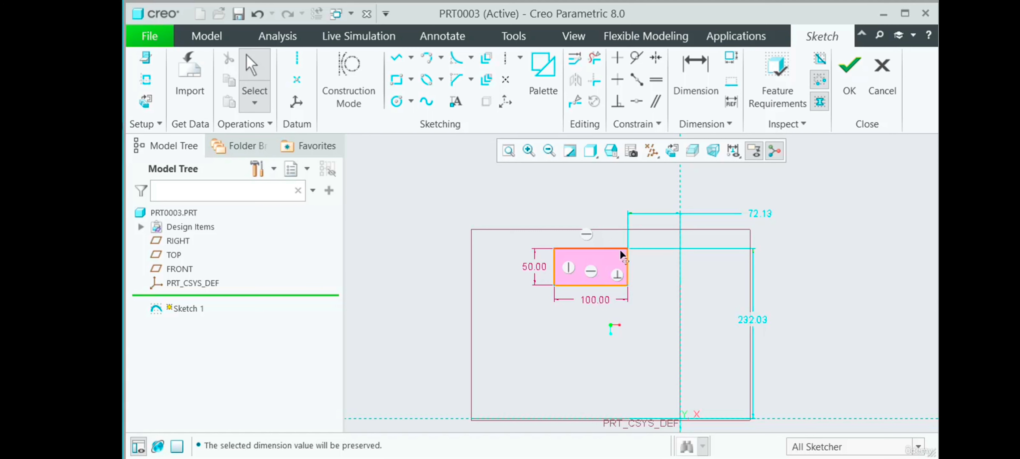
pyautogui.moveTo(620, 250); pyautogui.dragTo(706, 310)
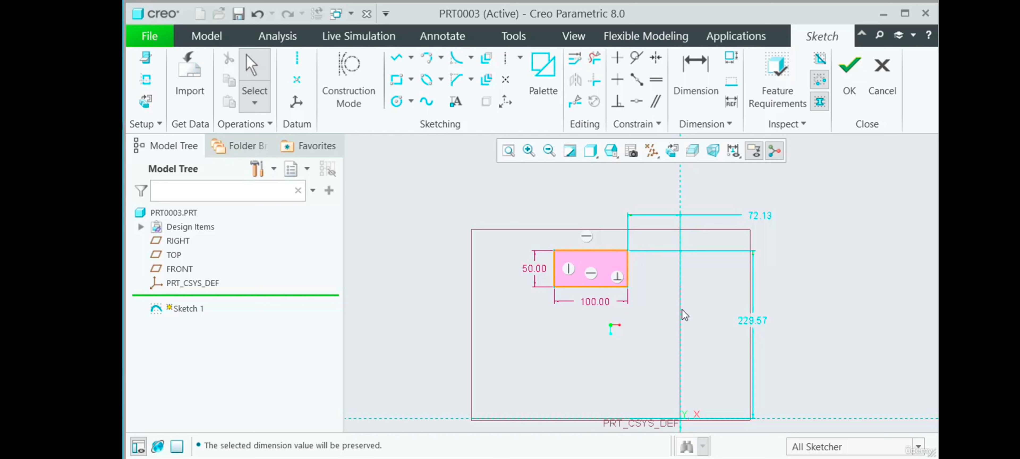
pyautogui.scroll(-1, 656, 280)
pyautogui.keyDown('shift'); pyautogui.moveTo(669, 212); pyautogui.dragTo(646, 178, button='middle'); pyautogui.keyUp('shift')
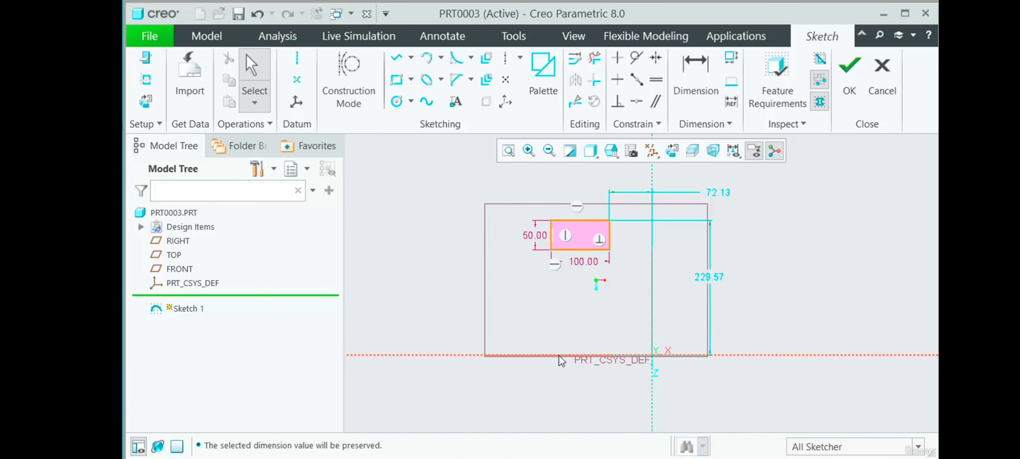
# Step: Highlight the horizontal and vertical references and move the rectangle's vertical location dimension farther outside the profile
pyautogui.click(455, 355)
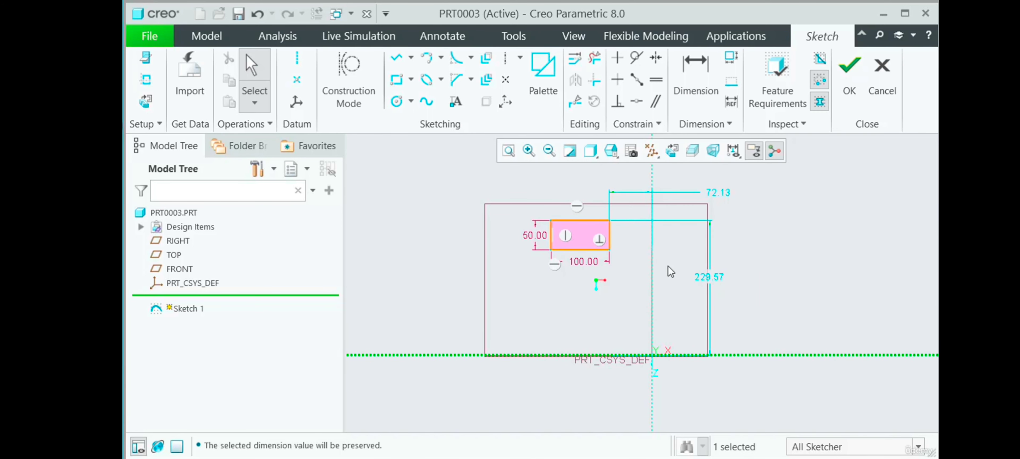
pyautogui.click(651, 269)
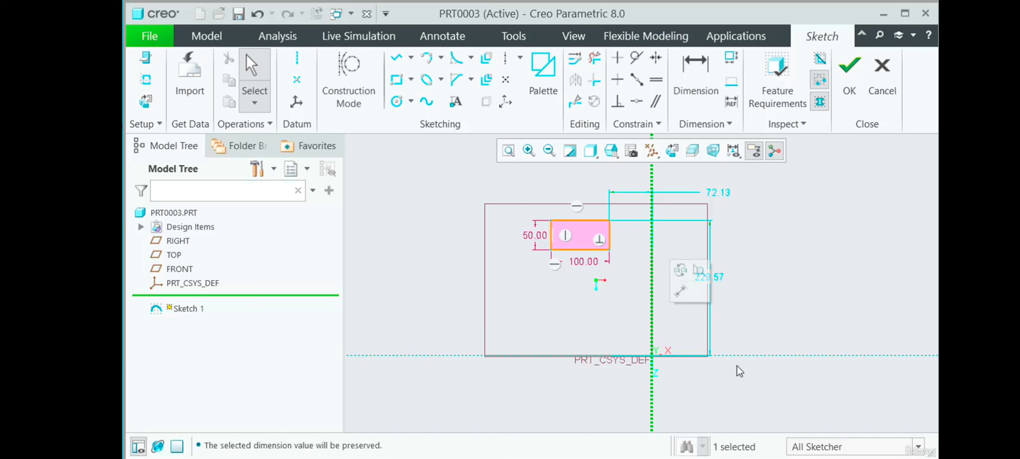
pyautogui.click(741, 355)
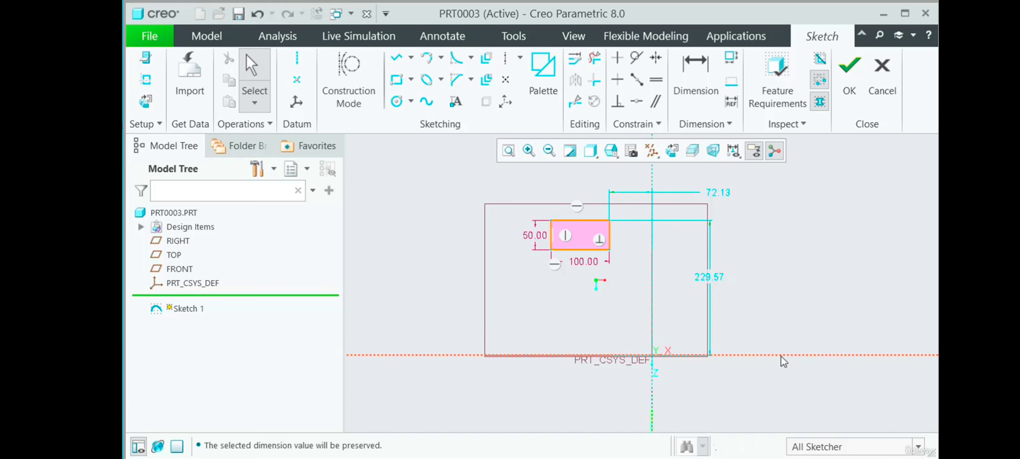
pyautogui.click(652, 277)
pyautogui.moveTo(702, 277); pyautogui.dragTo(790, 277)
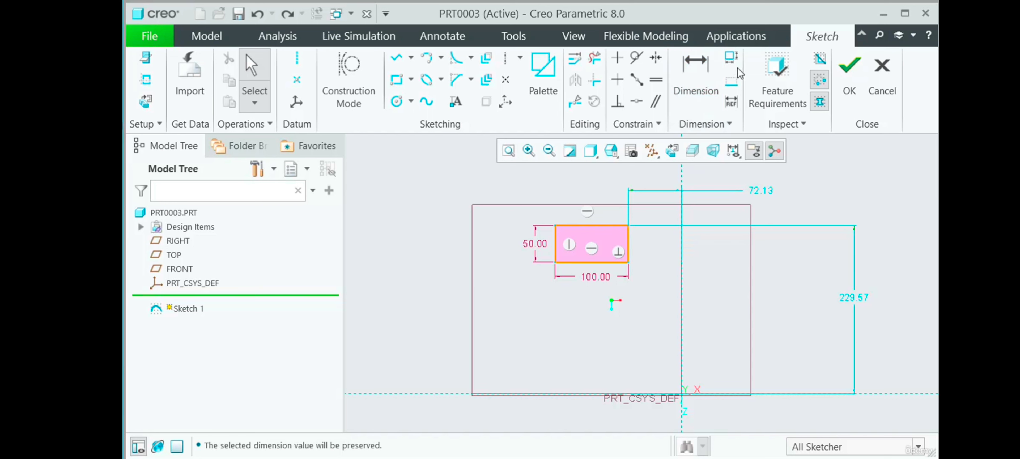
# Step: Dimension the rectangle's left side to the vertical reference at 50
pyautogui.click(699, 76)
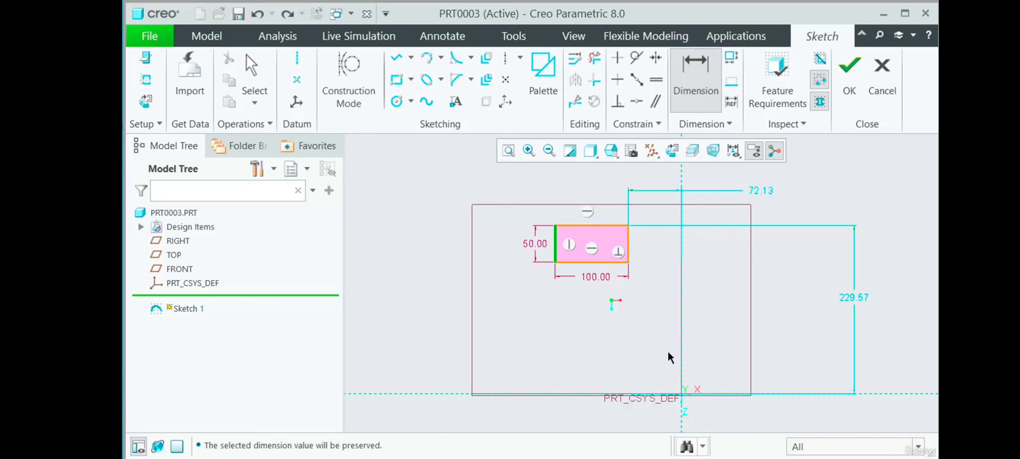
pyautogui.click(681, 324)
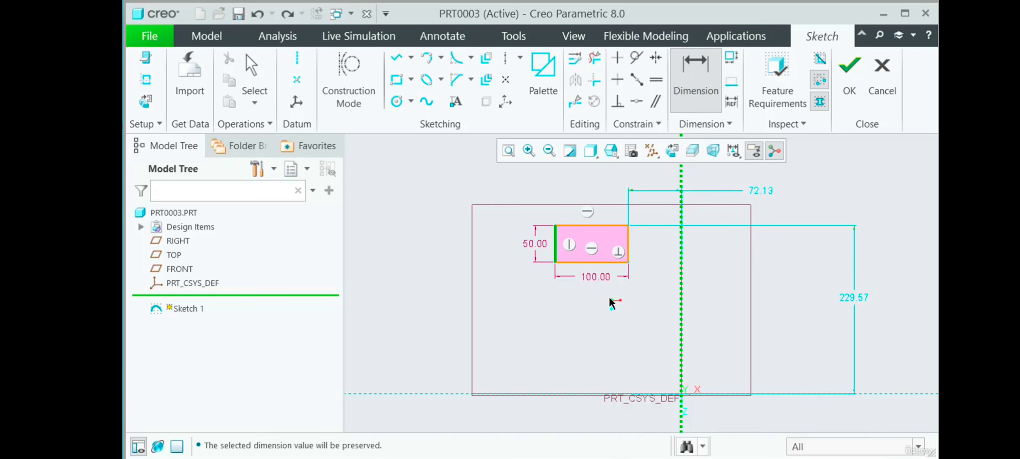
pyautogui.middleClick(600, 180)
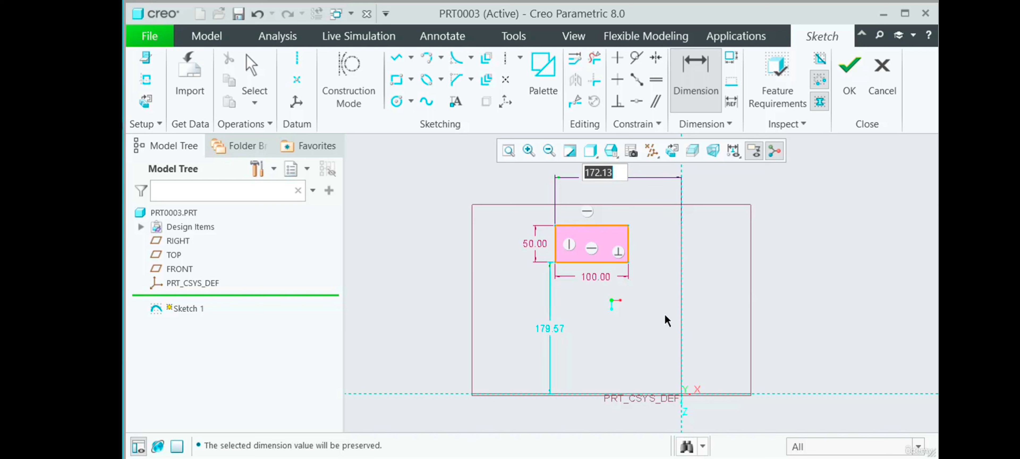
pyautogui.write('50')
pyautogui.press('Return')
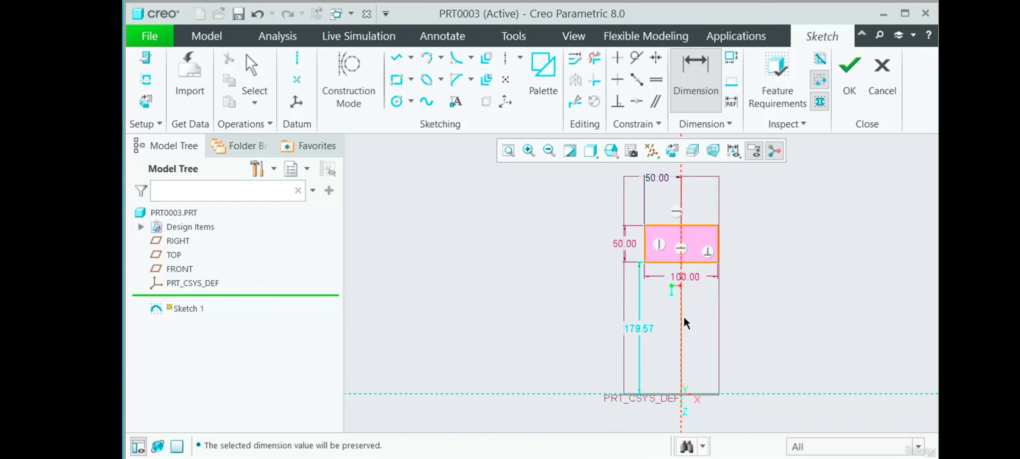
# Step: Dimension the rectangle's top side to the horizontal reference at 25
pyautogui.scroll(-2, 740, 228)
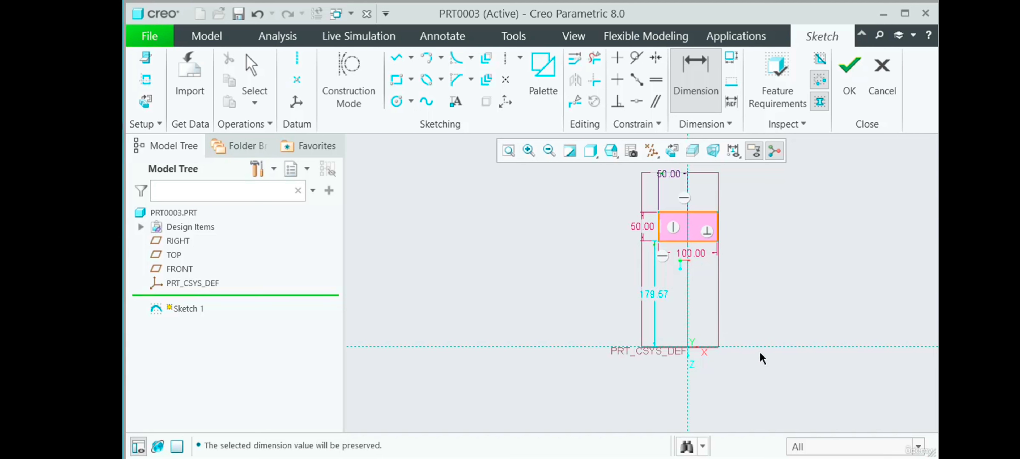
pyautogui.click(692, 71)
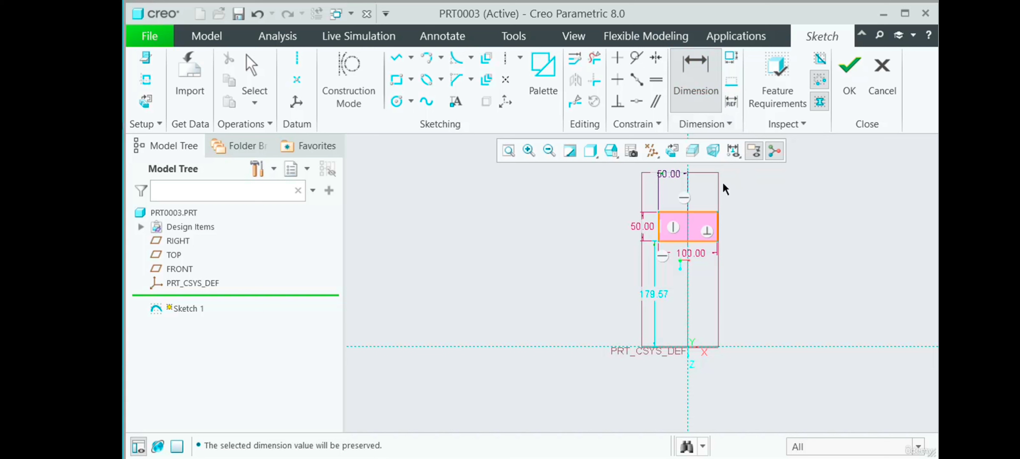
pyautogui.click(698, 212)
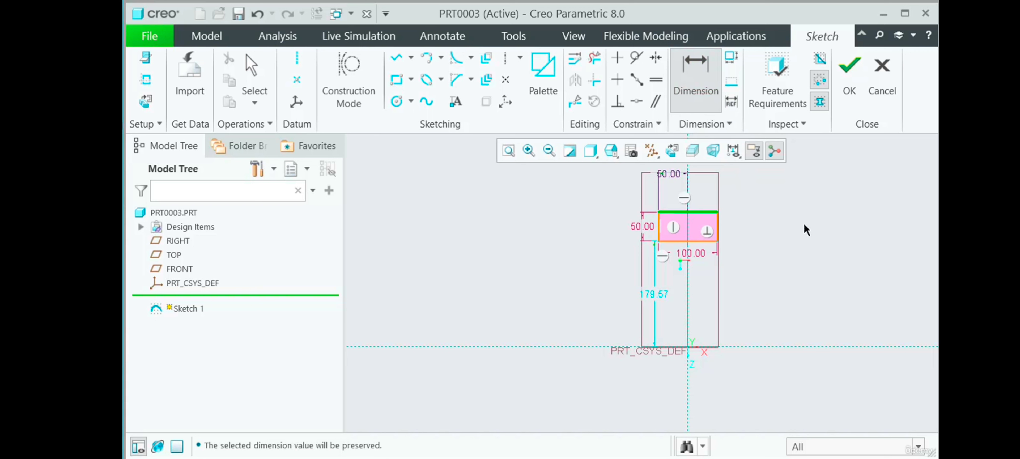
pyautogui.click(771, 347)
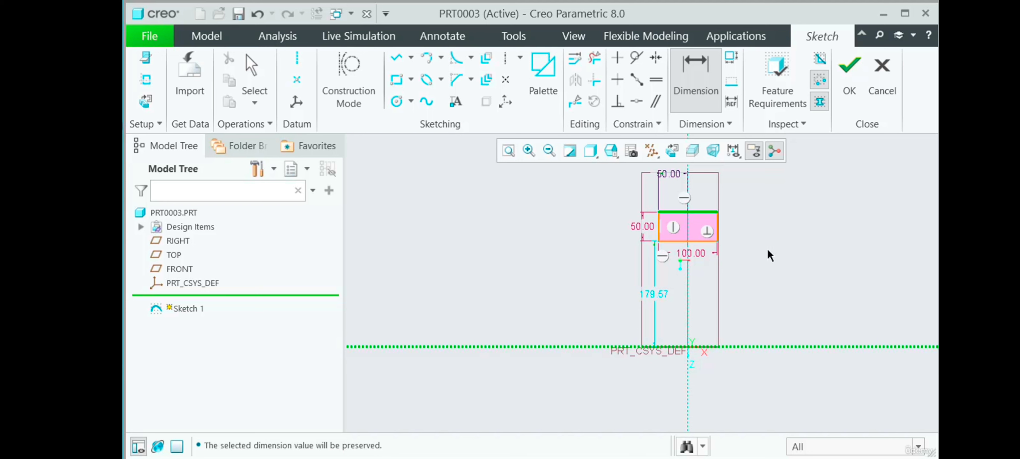
pyautogui.middleClick(769, 254)
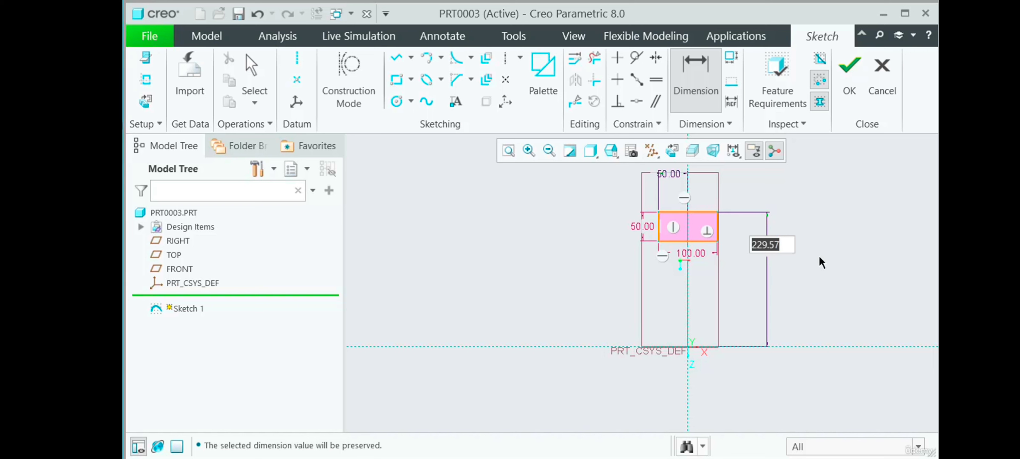
pyautogui.write('25')
pyautogui.press('Return')
pyautogui.scroll(-5, 700, 307)
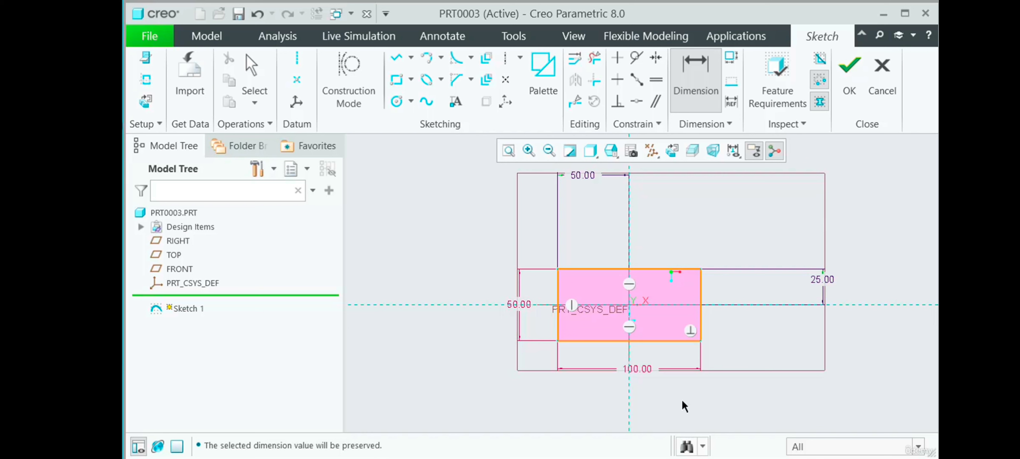
# Step: Move the rectangle sideways by its right edge to test its unlocked location dimensions, and undo the move
pyautogui.middleClick(716, 384)
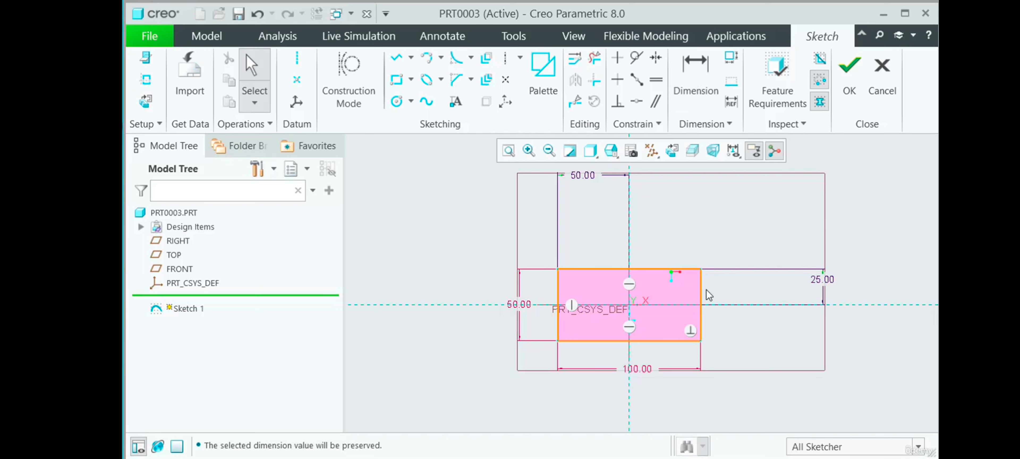
pyautogui.moveTo(704, 289); pyautogui.dragTo(722, 293)
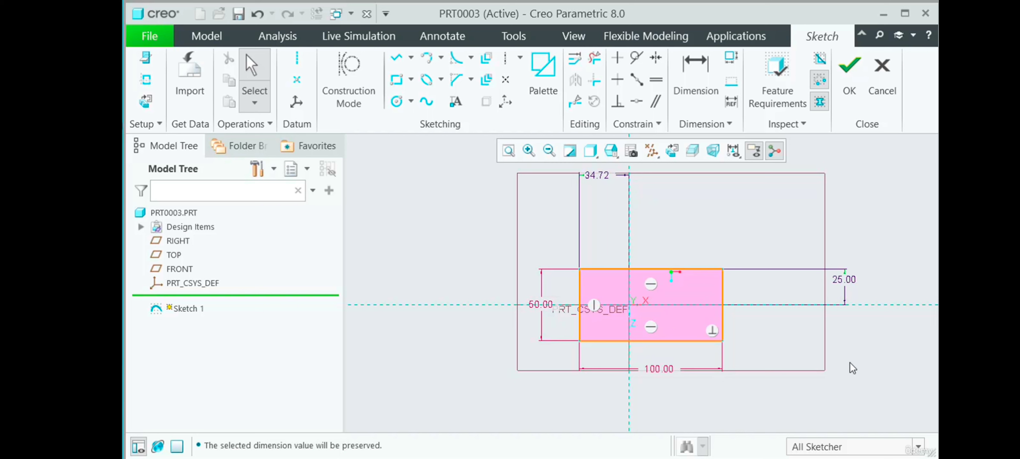
pyautogui.hotkey('ctrl', 'z')
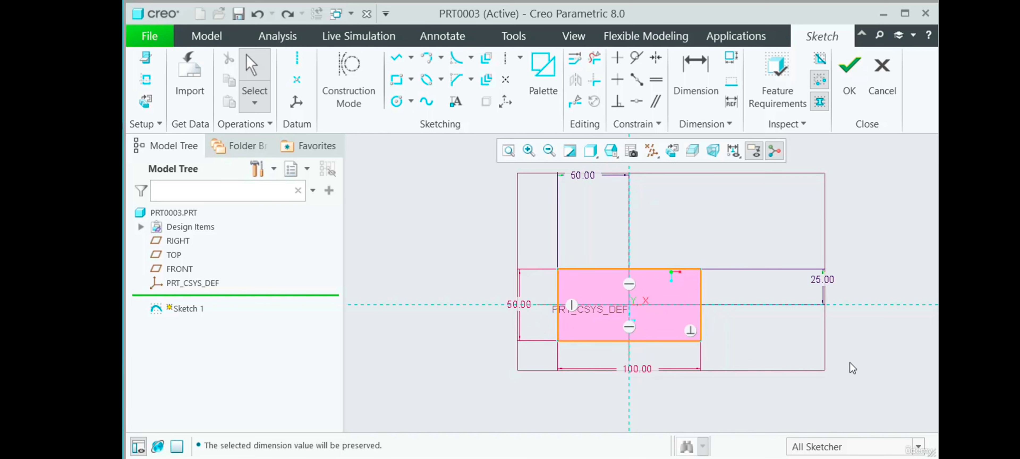
# Step: Lock the rectangle's 25 vertical and 50 horizontal location dimensions to the sketch references
pyautogui.click(820, 281)
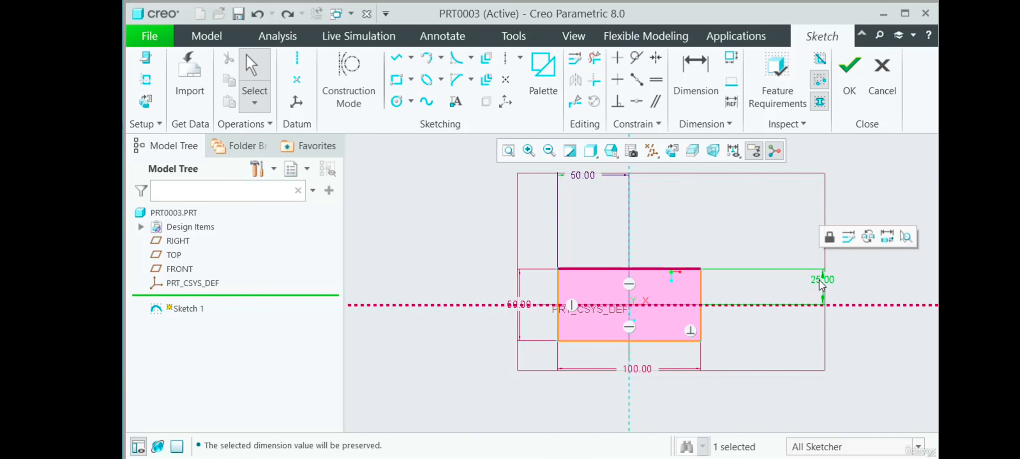
pyautogui.click(590, 177)
pyautogui.click(644, 191)
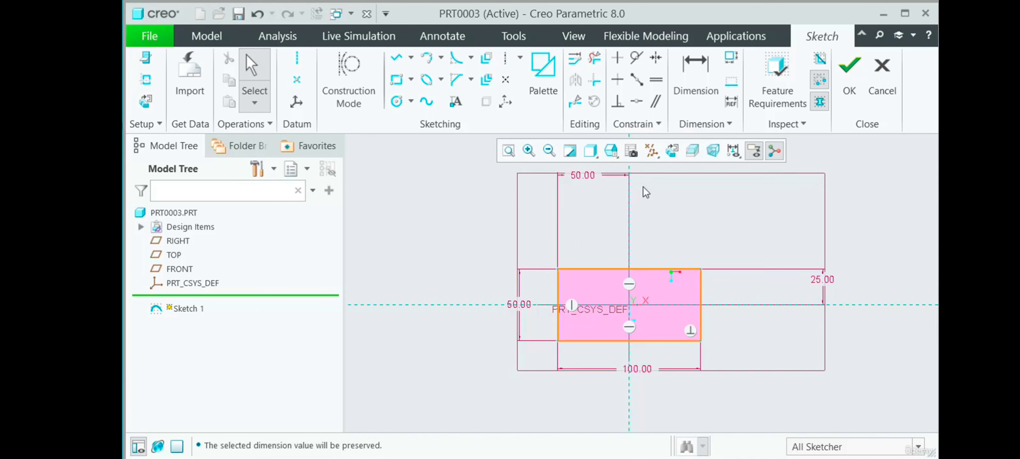
# Step: Try to move the rectangle upward by its top edge to test the locked location dimensions
pyautogui.moveTo(656, 271); pyautogui.dragTo(653, 220)
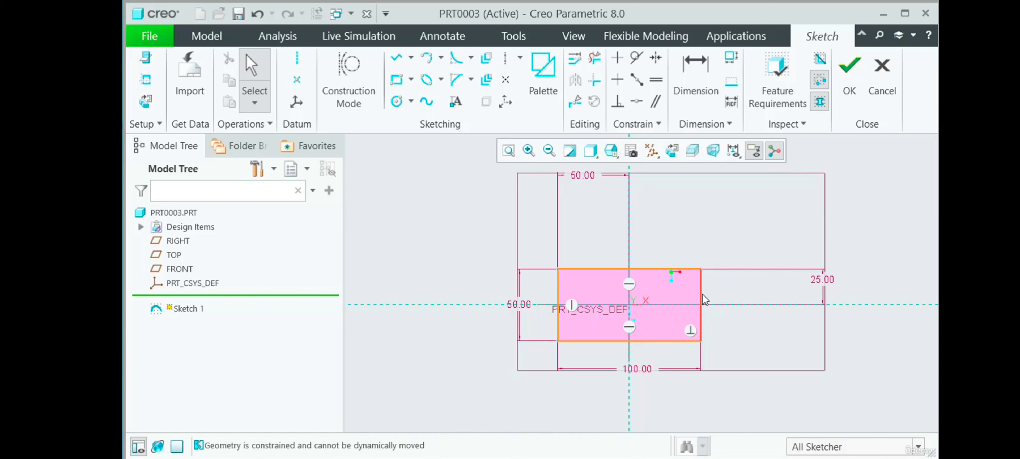
pyautogui.scroll(1, 729, 224)
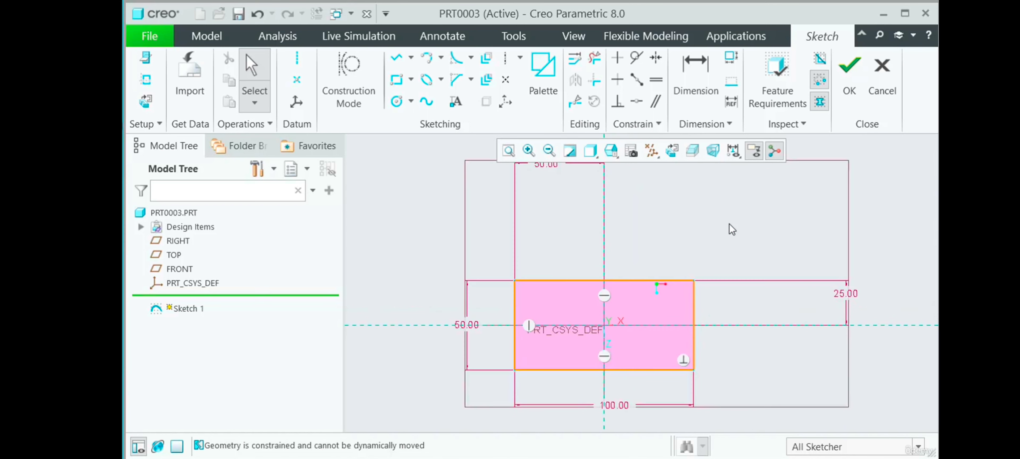
pyautogui.scroll(-3, 723, 235)
pyautogui.scroll(3, 724, 236)
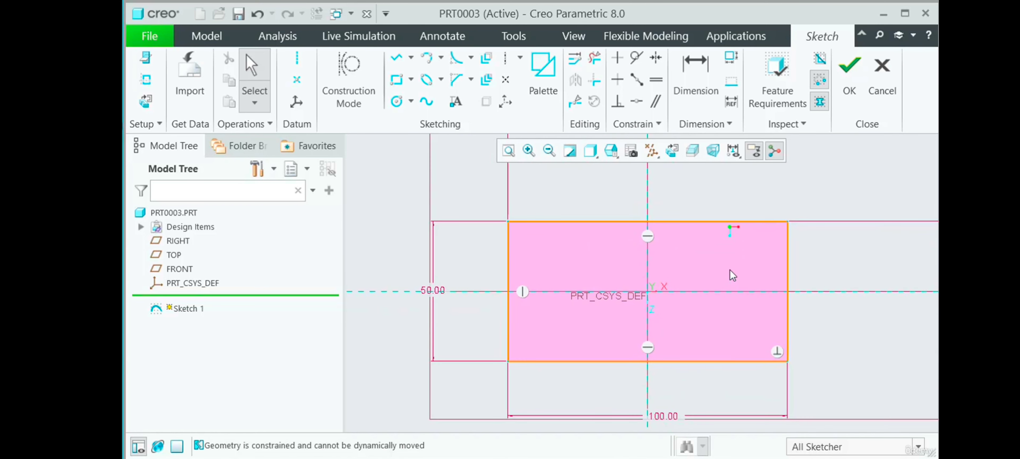